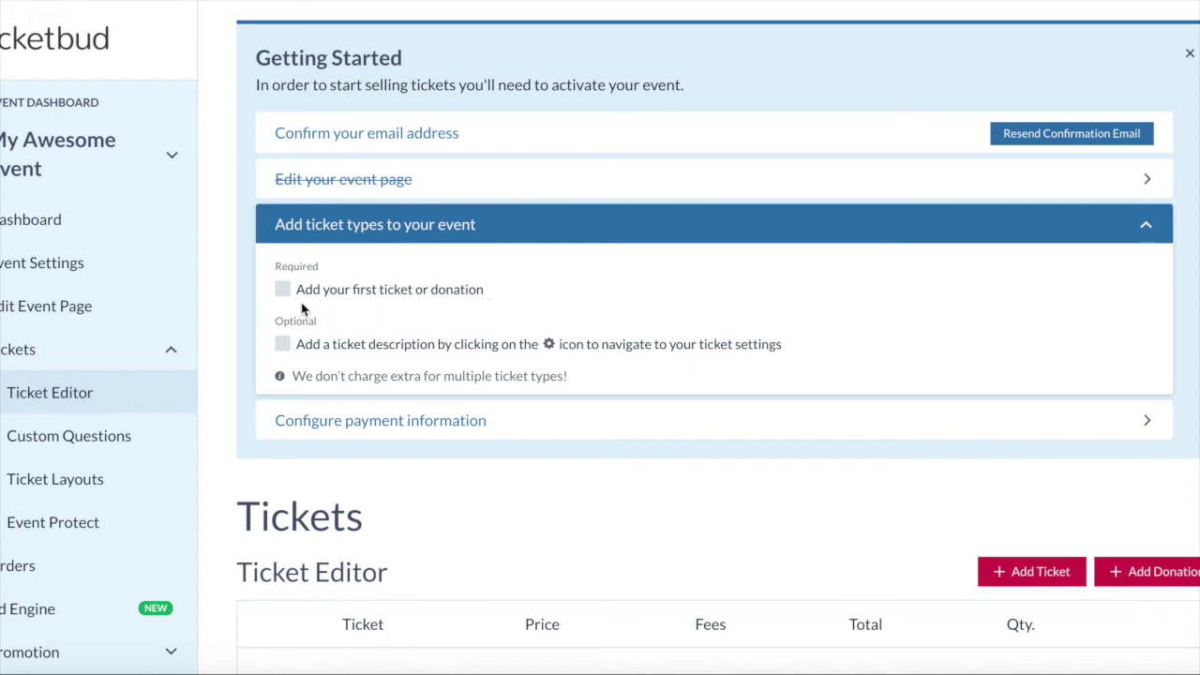
left_click(76, 399)
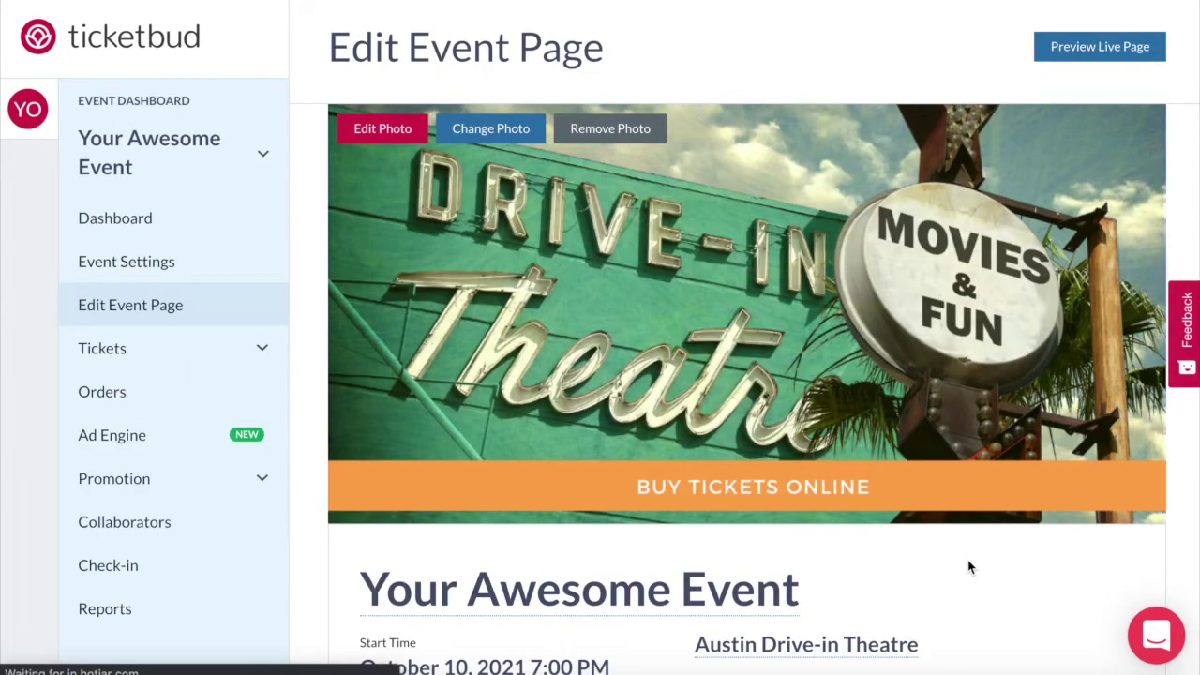
scroll(970, 567, "down", 5)
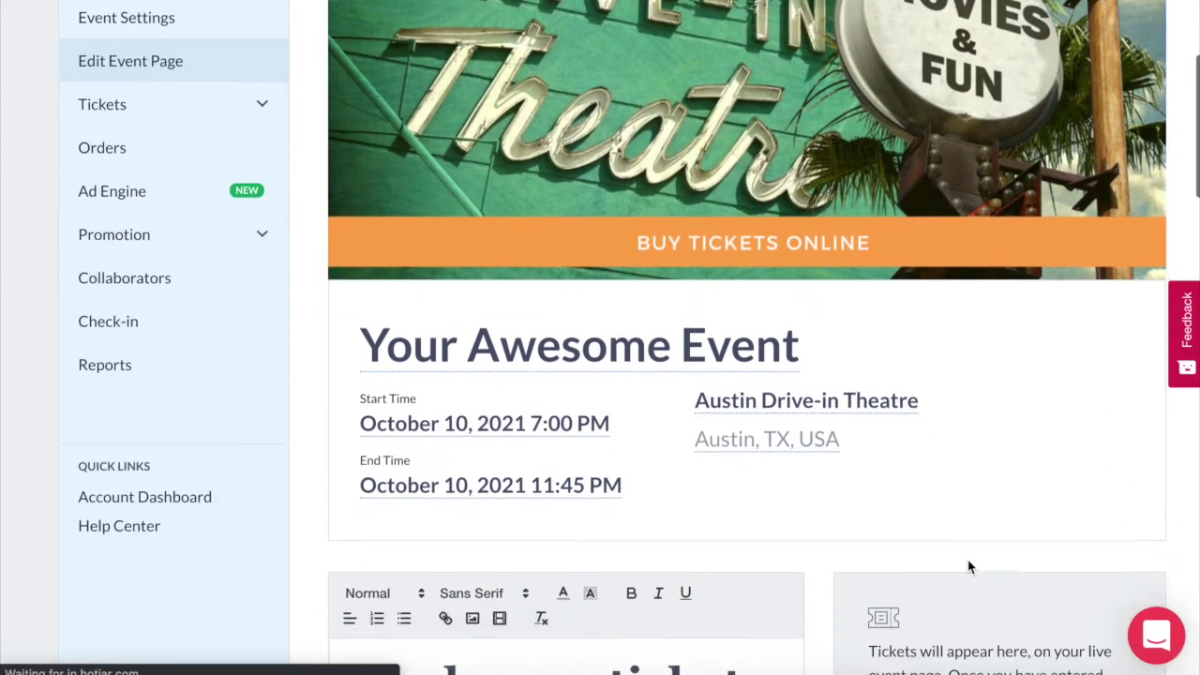
scroll(971, 567, "down", 1)
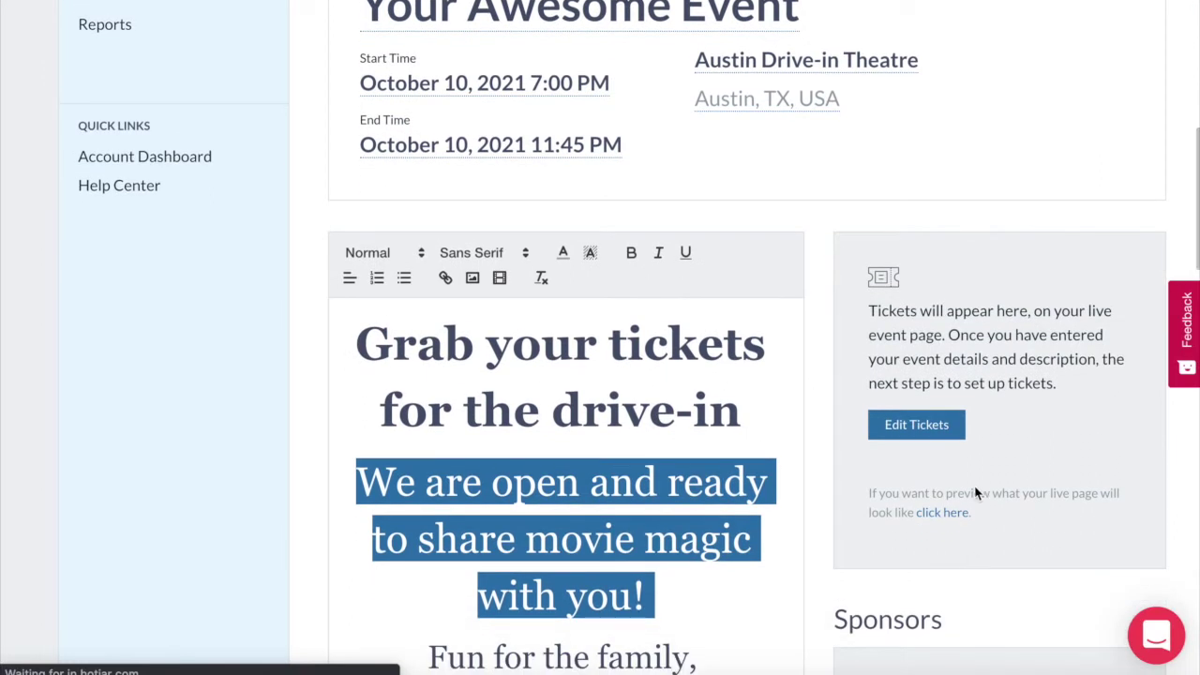
left_click(923, 427)
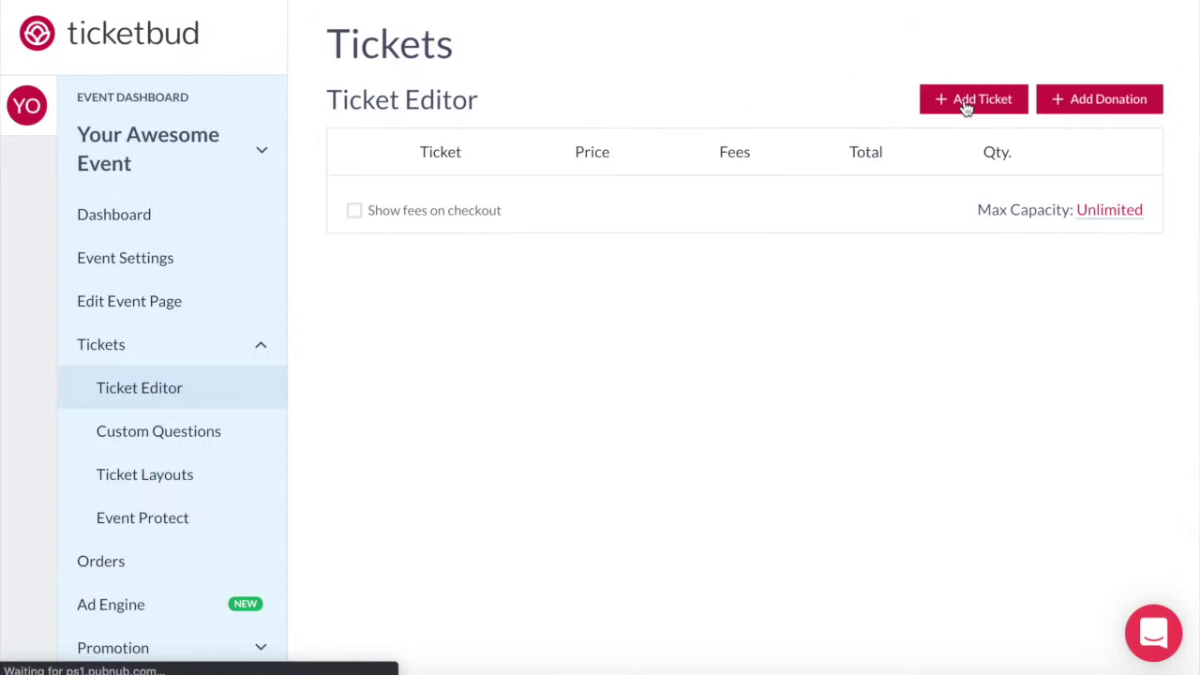
Start a new ticket titled 'General Admission' with price 40.00.
left_click(966, 105)
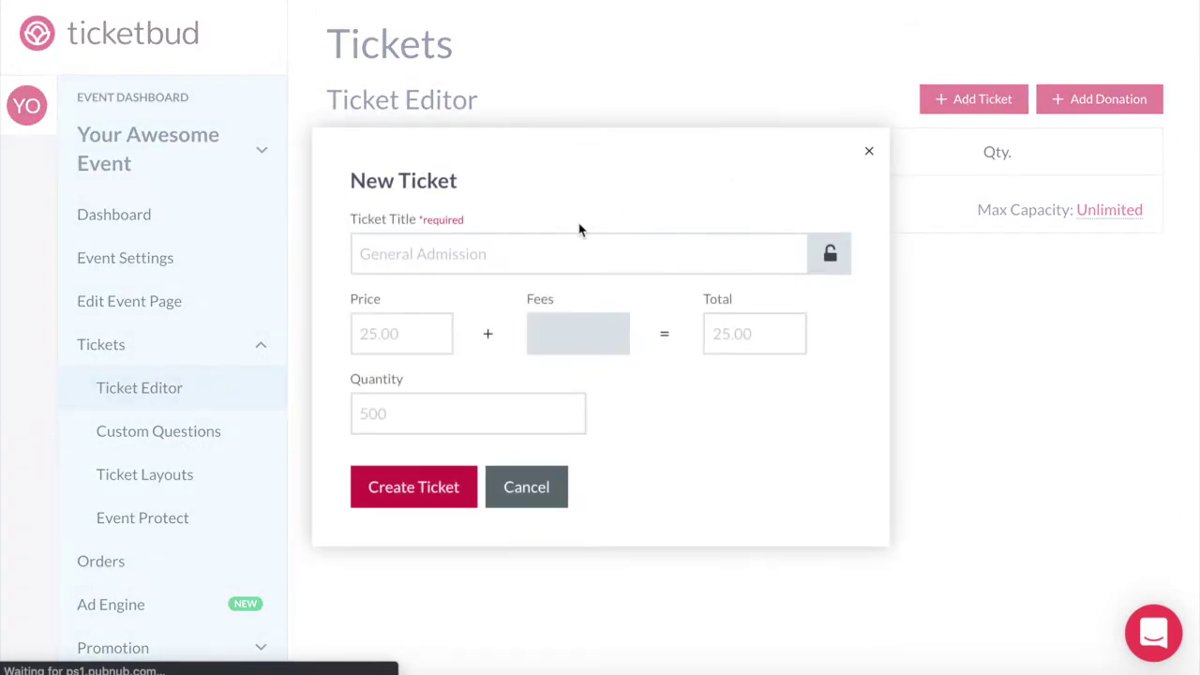
left_click(564, 254)
type("General Admission")
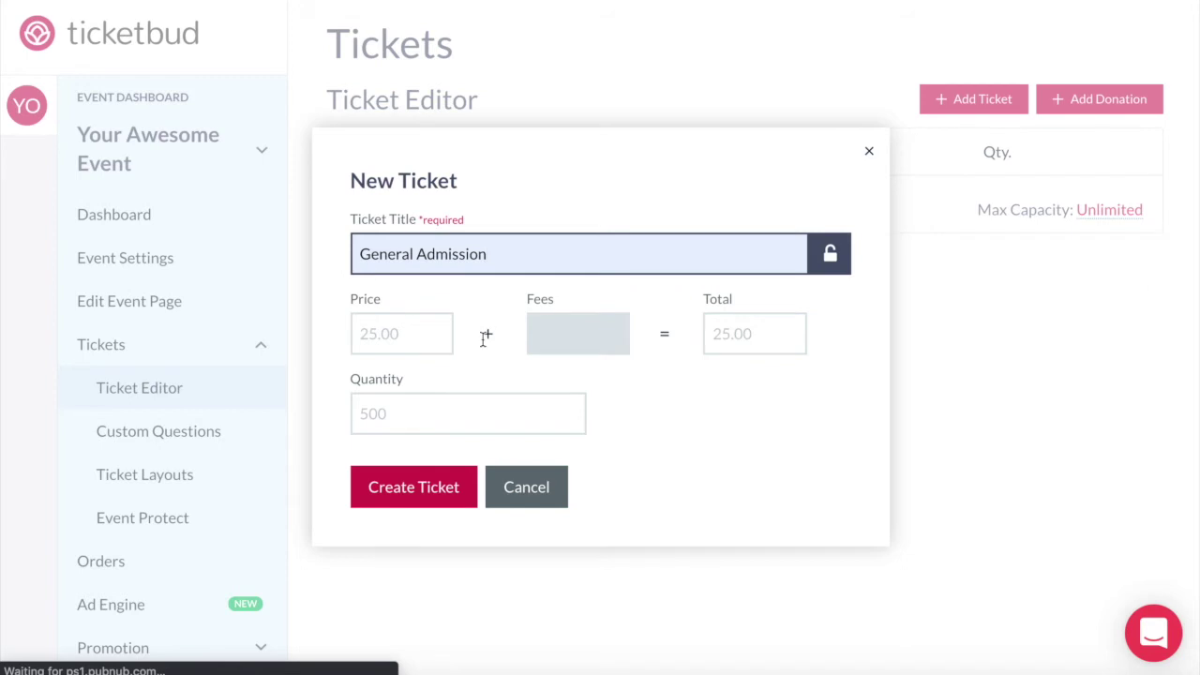
left_click(388, 335)
type("40")
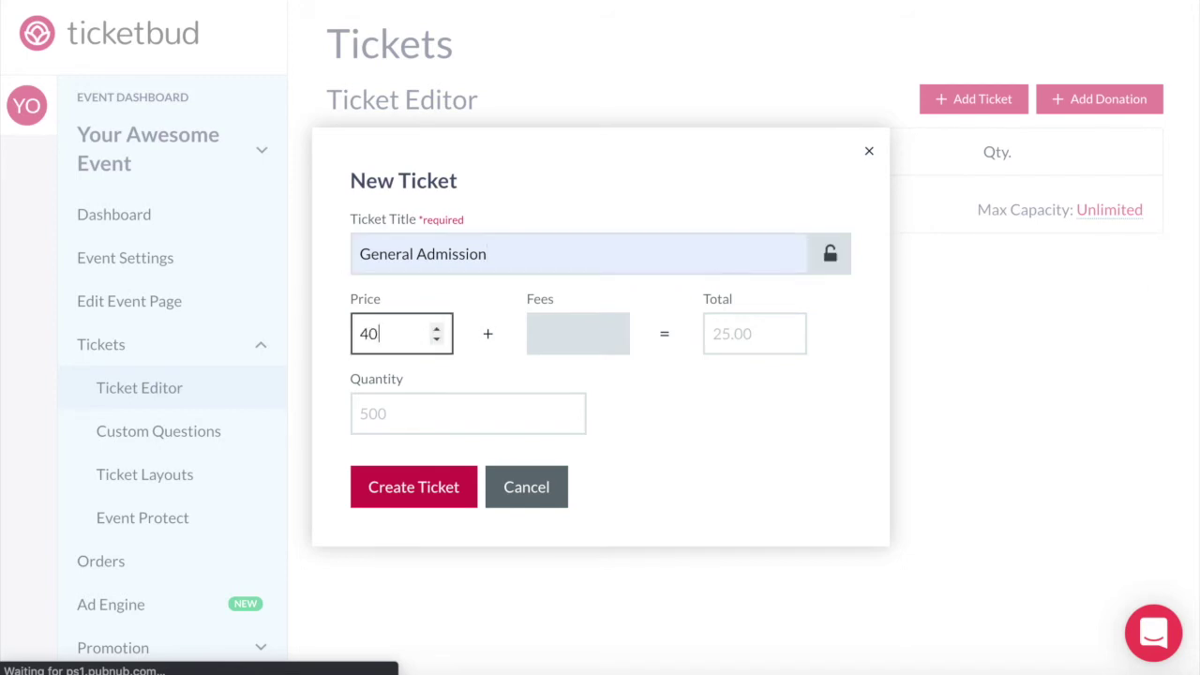
type(".00")
left_click(674, 394)
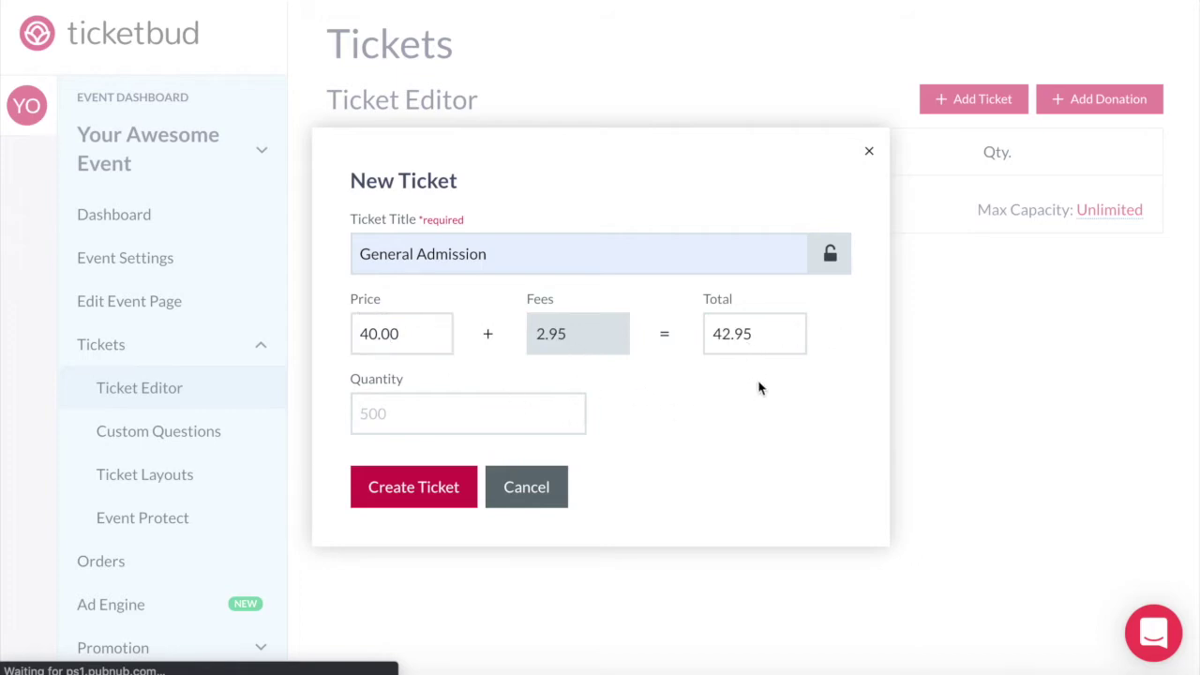
Overwrite the total with 40.00 so the price recalculates to 37.19, leaving quantity empty.
left_click_drag(764, 340, 710, 335)
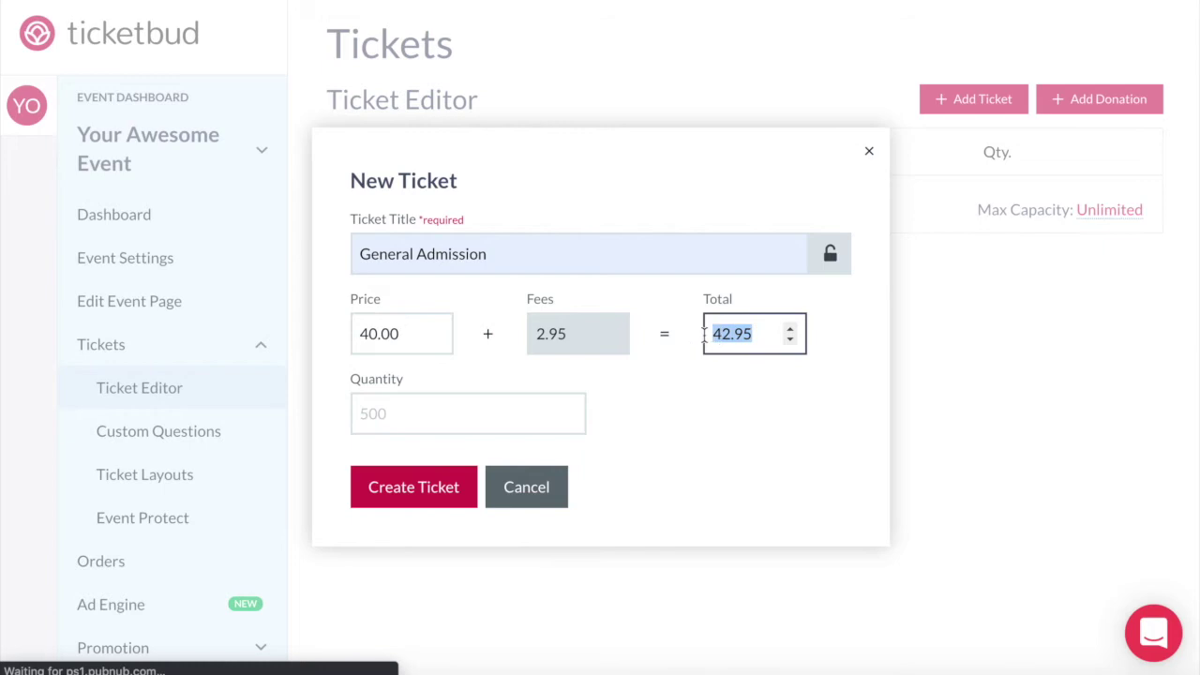
type("40.00")
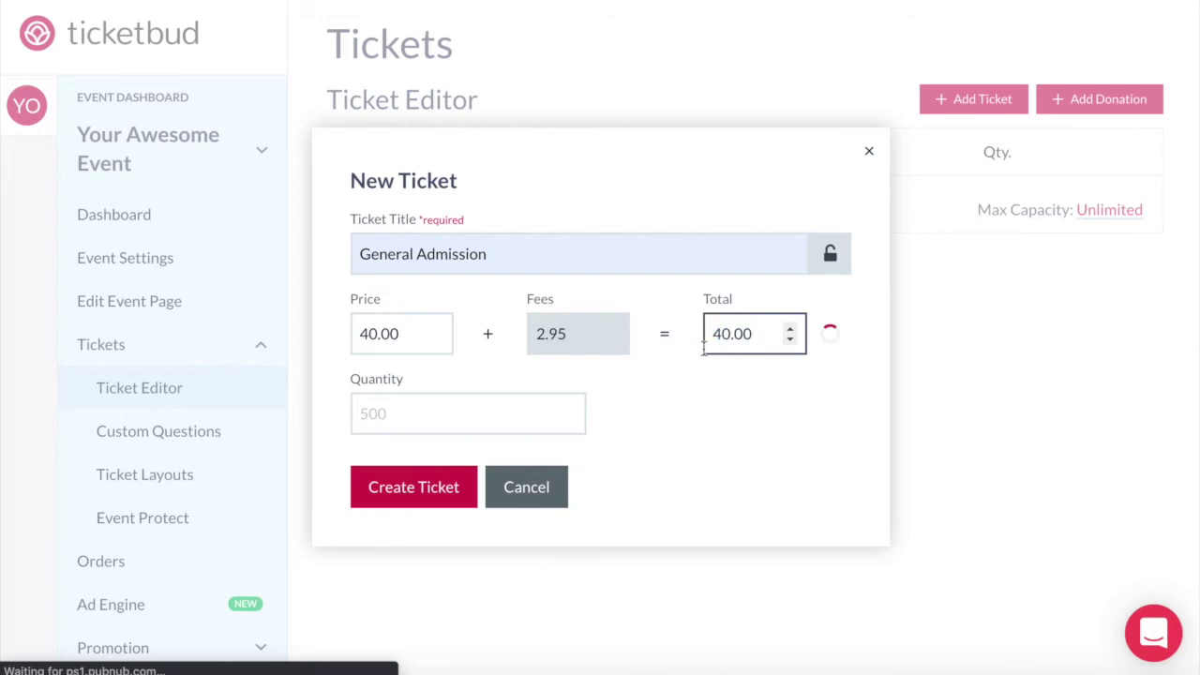
left_click(708, 418)
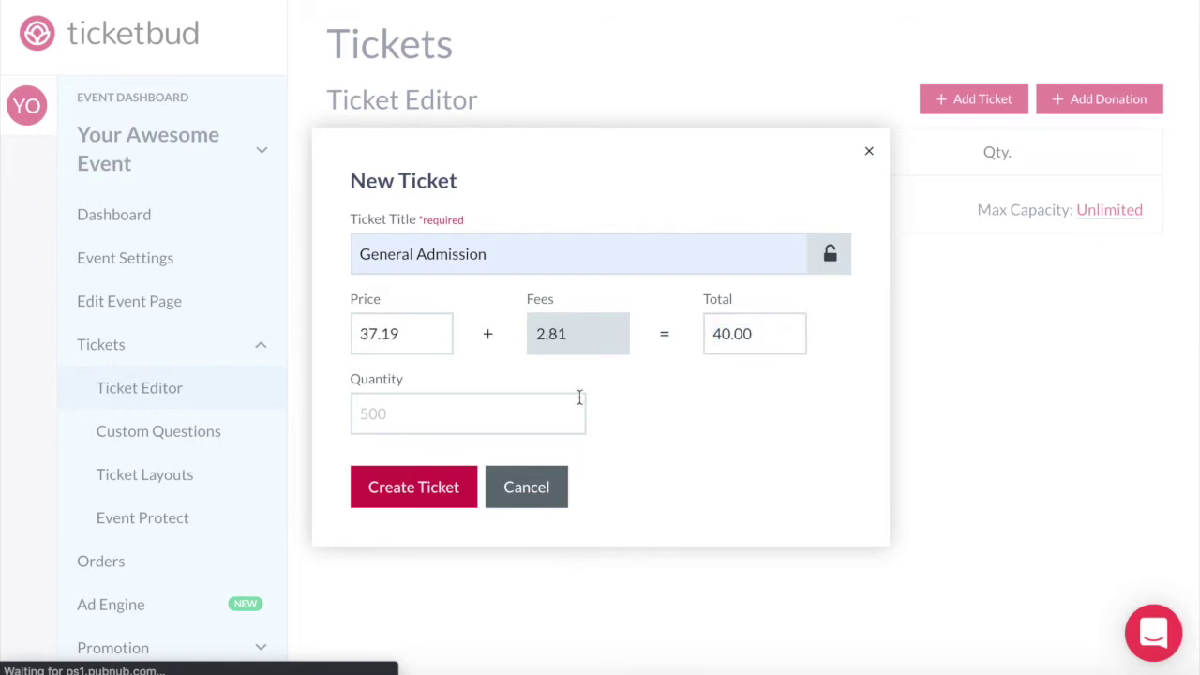
left_click(500, 408)
type("100")
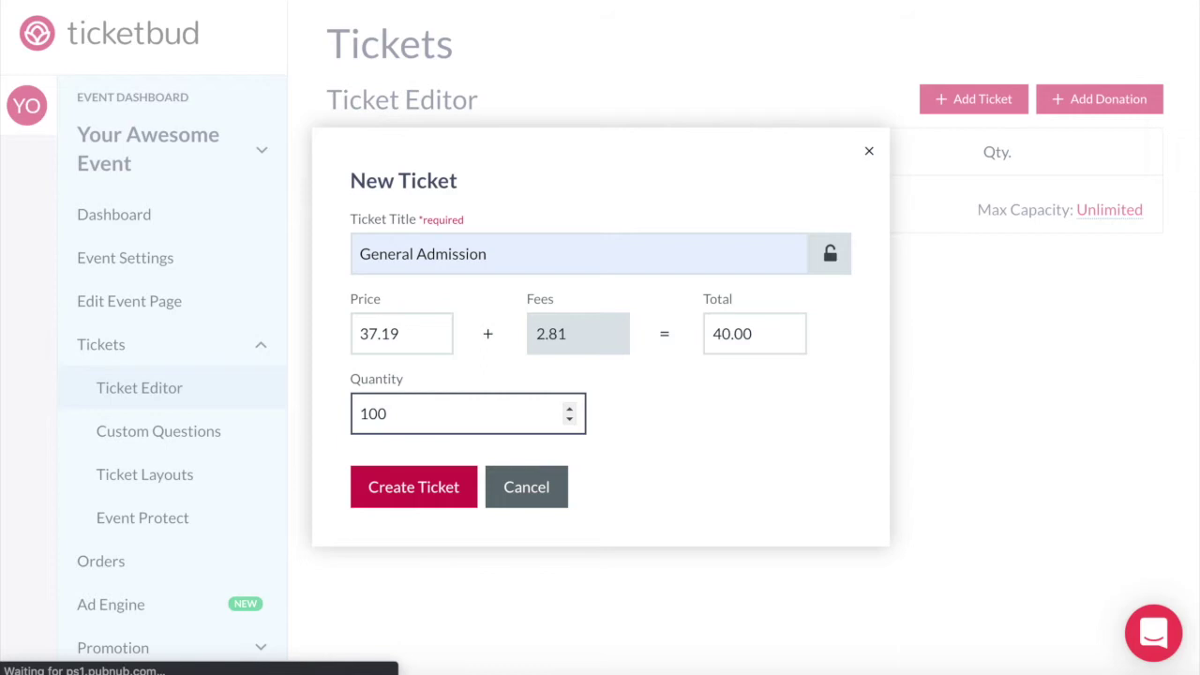
key("BackSpace")
key("BackSpace")
key("BackSpace")
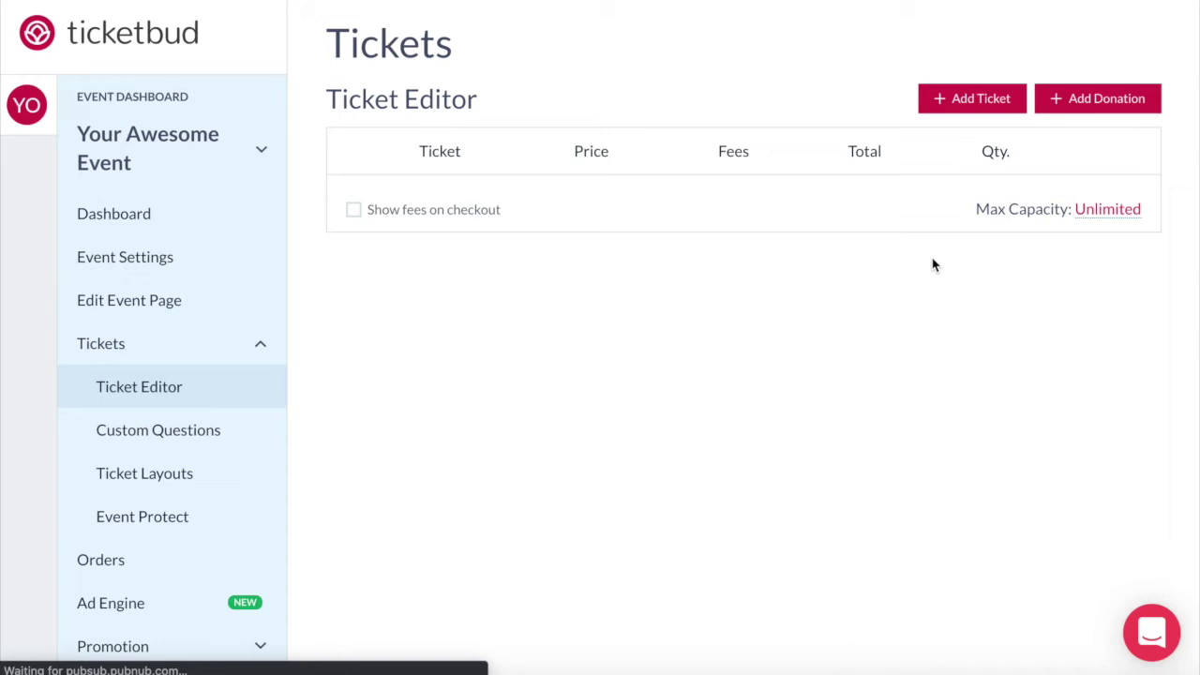
Create an 'Early Bird ticket' priced 30.00, totalling 32.46 with fees, with no quantity.
left_click(980, 101)
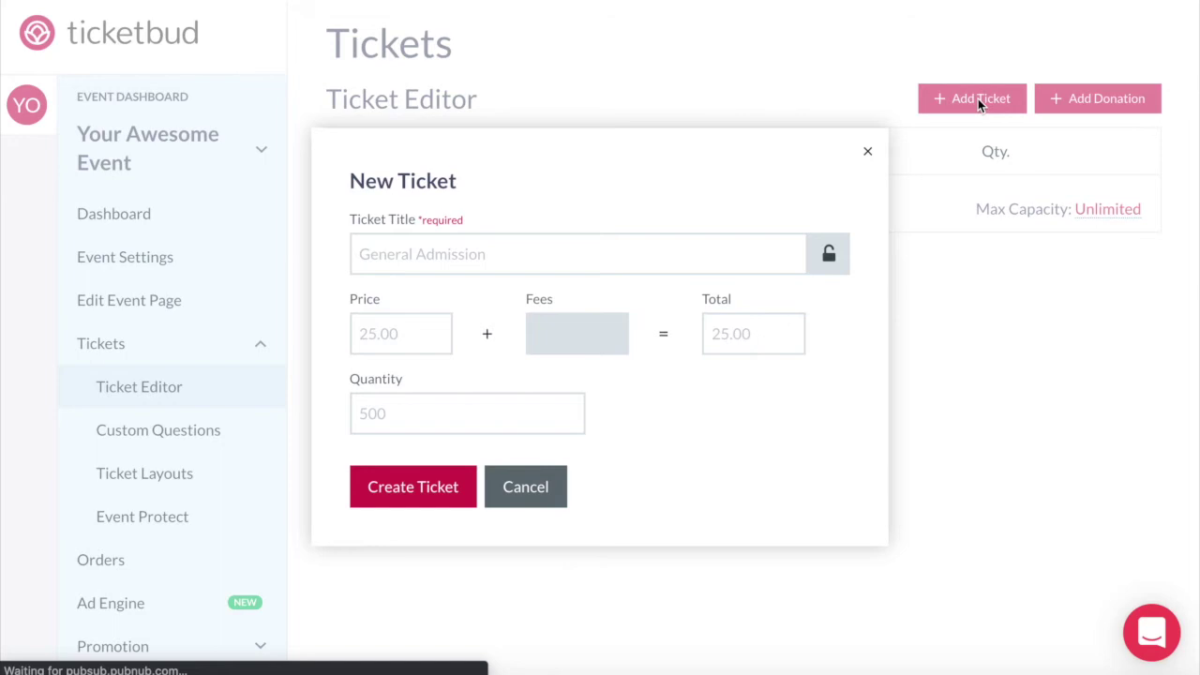
type("Early Bird ticket")
left_click(414, 300)
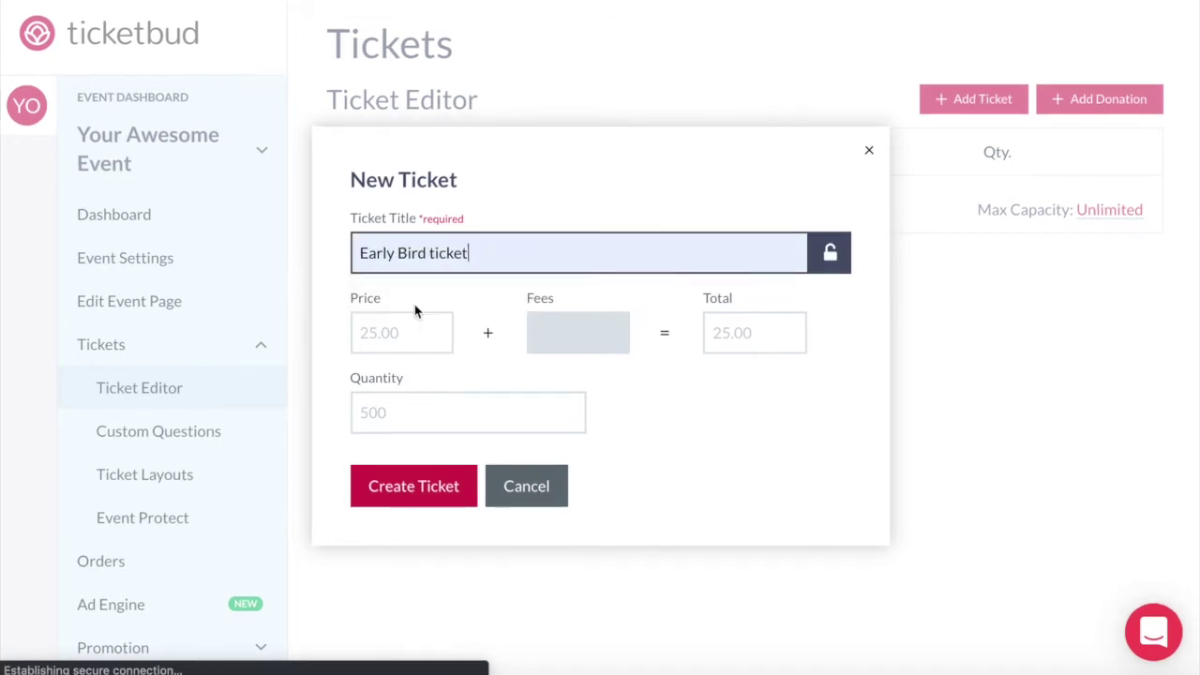
left_click(387, 334)
type("30.00")
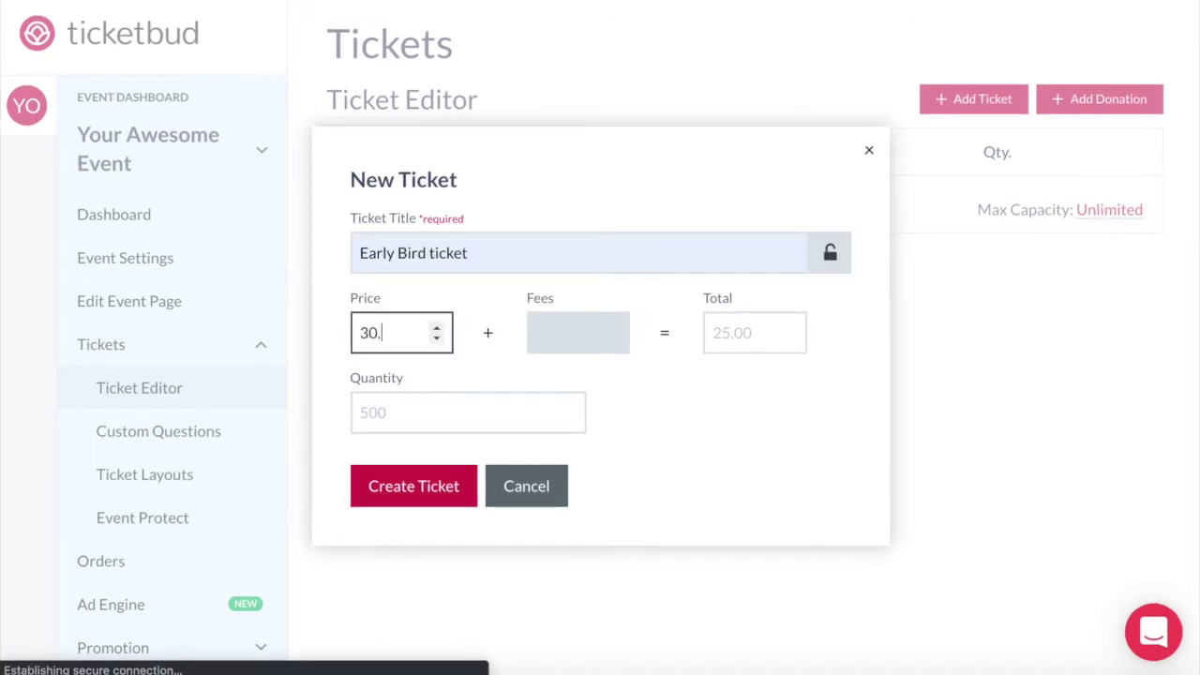
left_click(626, 411)
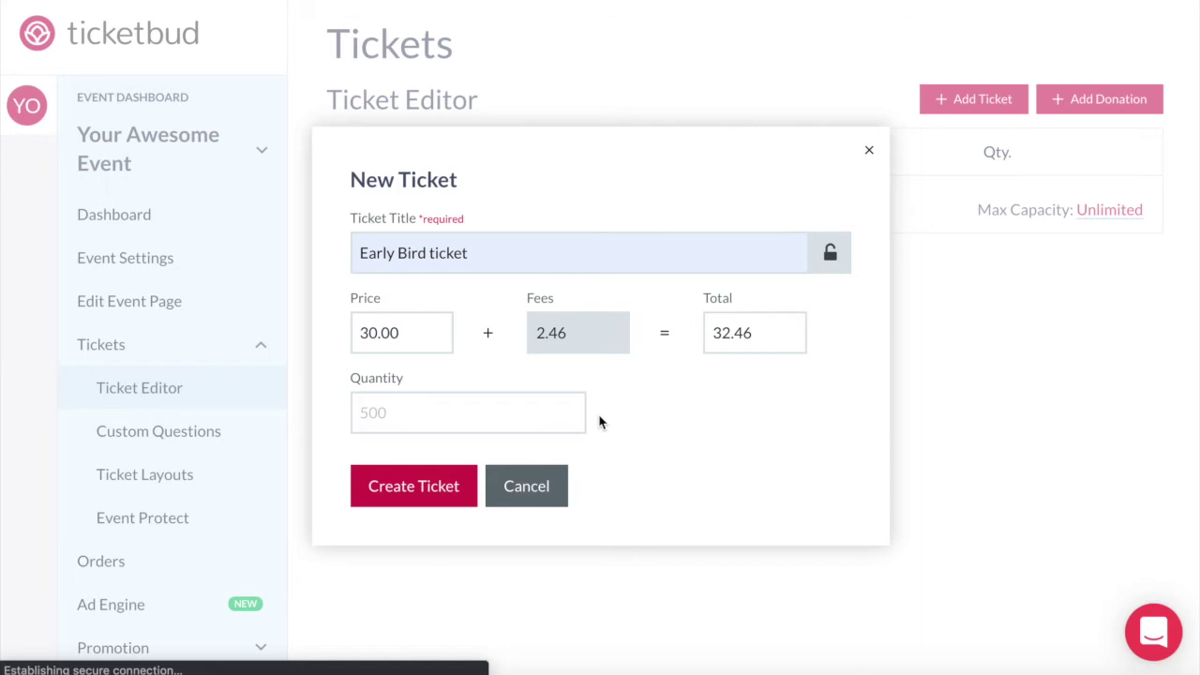
left_click(555, 414)
left_click(417, 487)
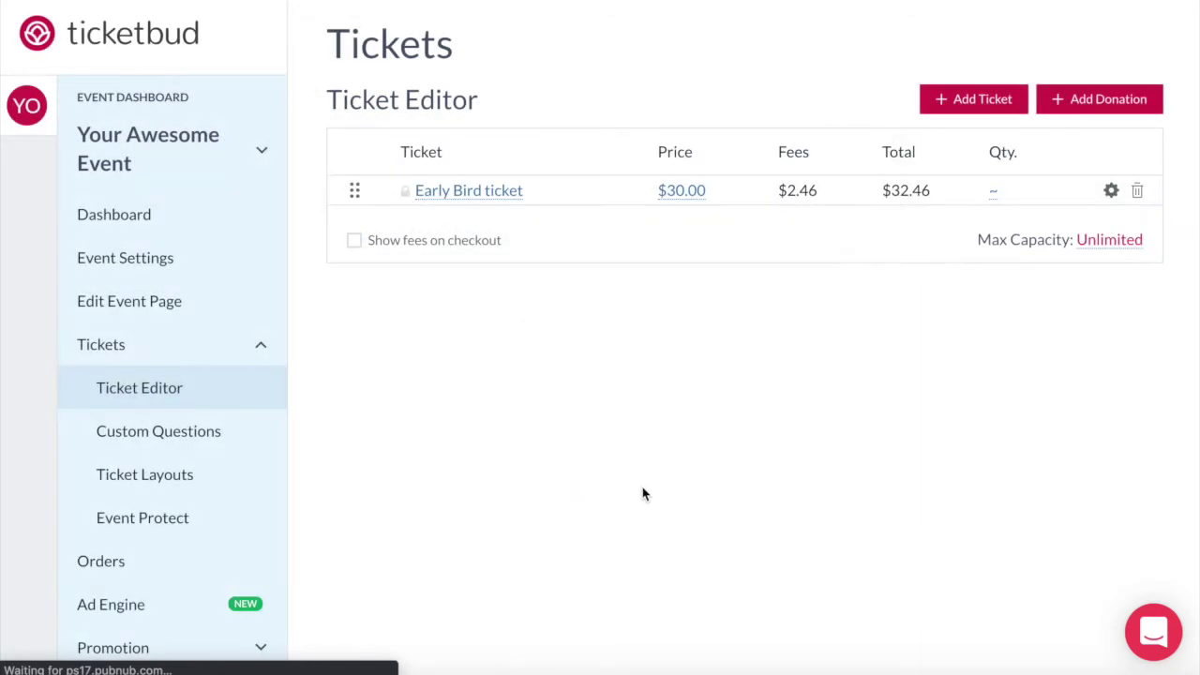
Paste 'This is a discounted early bird ticket' as the Early Bird description and preview it.
left_click(1112, 192)
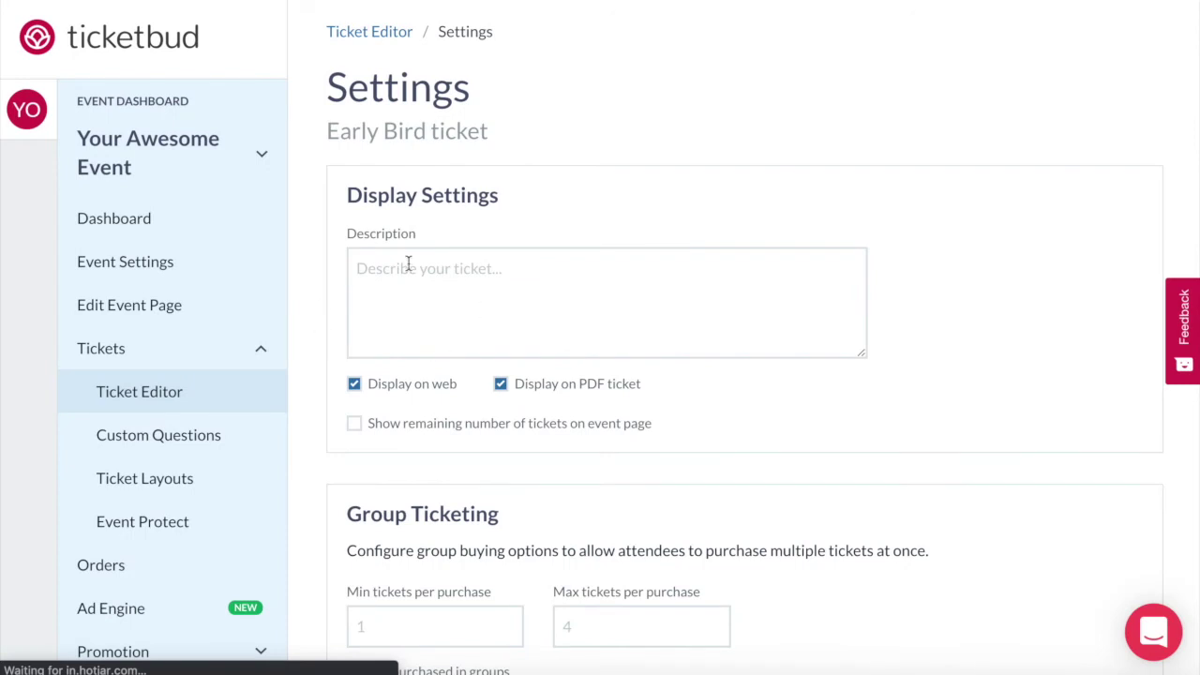
left_click(413, 274)
type("This is a discounted early bird ticket")
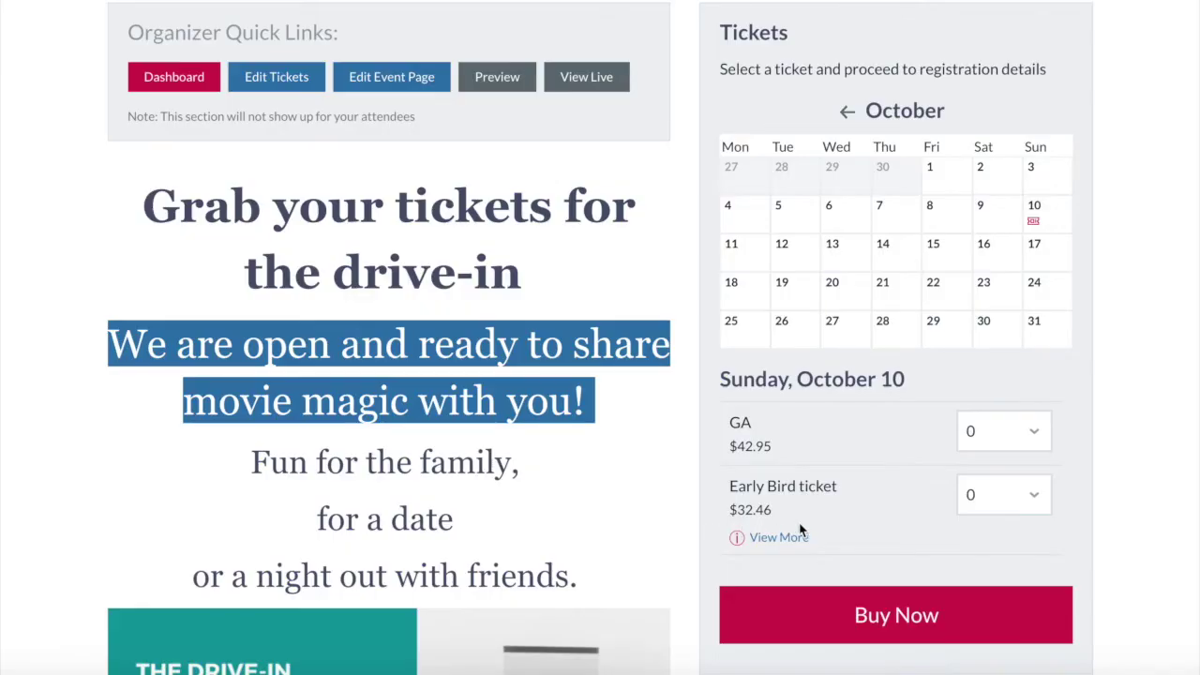
left_click(785, 539)
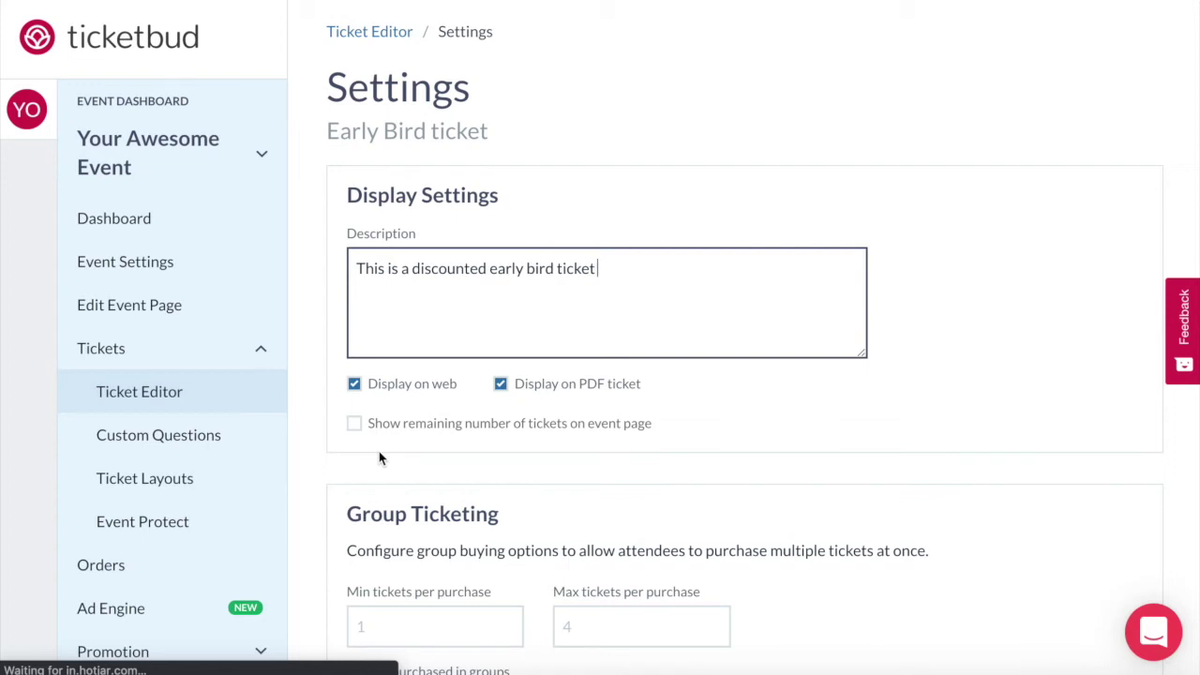
Enter 6 as maximum and 1 as minimum tickets per purchase for Early Bird.
scroll(379, 457, "down", 3)
scroll(379, 451, "down", 2)
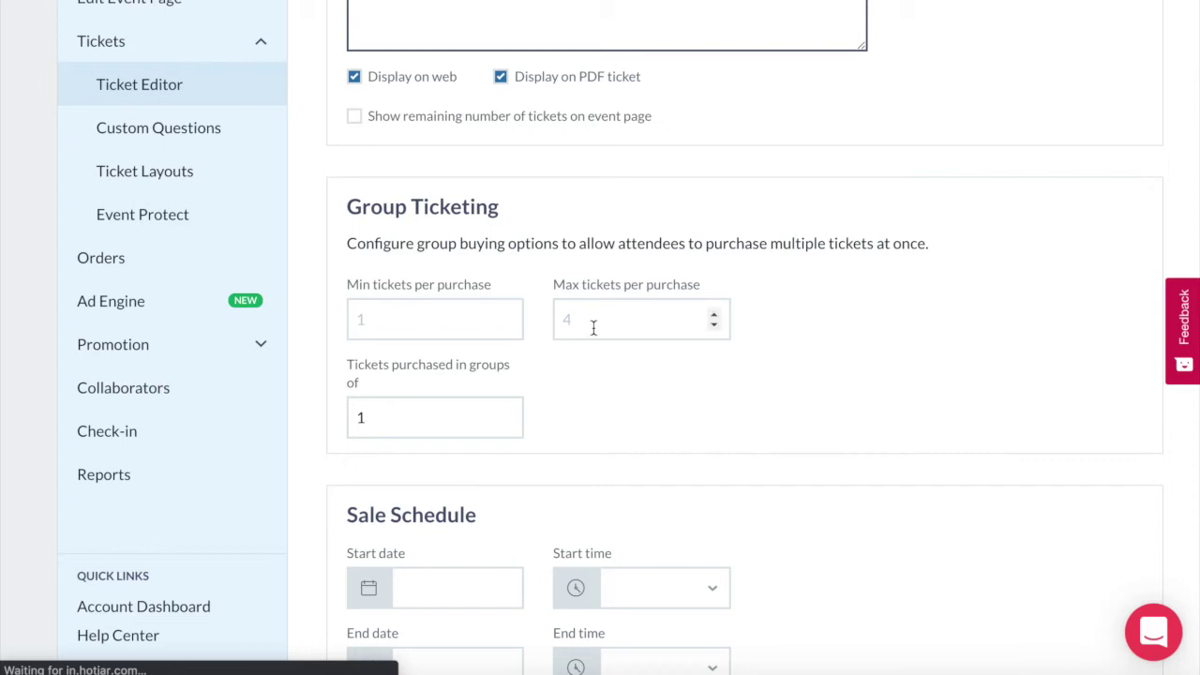
left_click(581, 327)
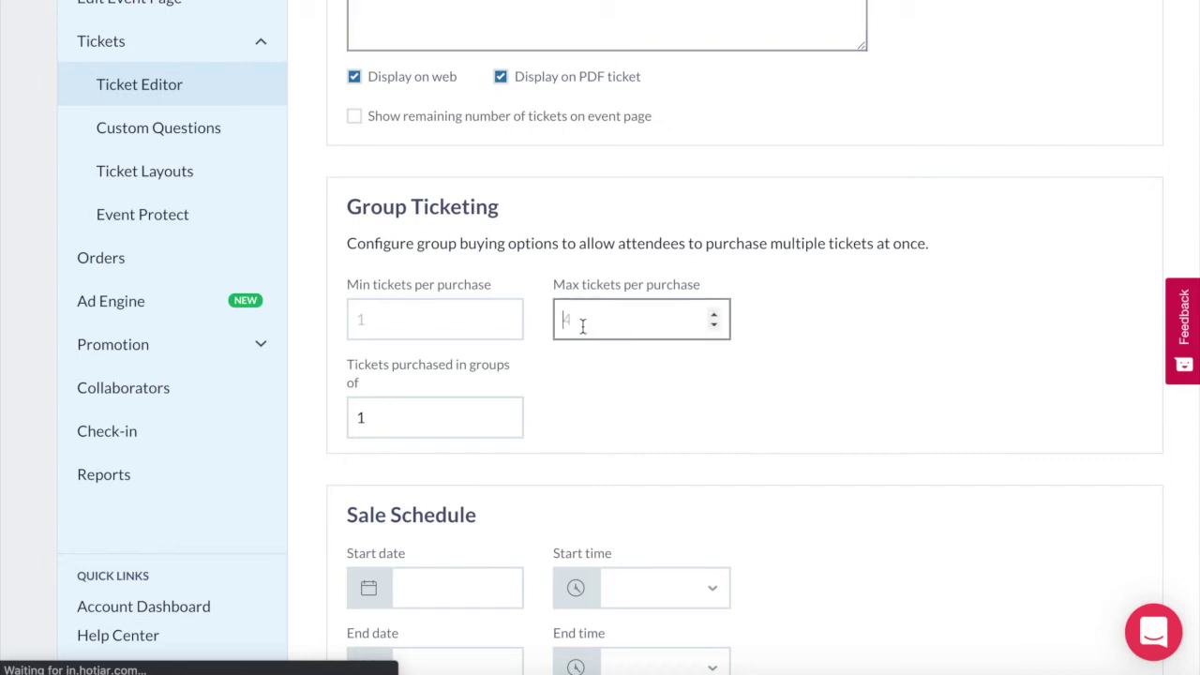
type("6")
left_click(435, 325)
type("1")
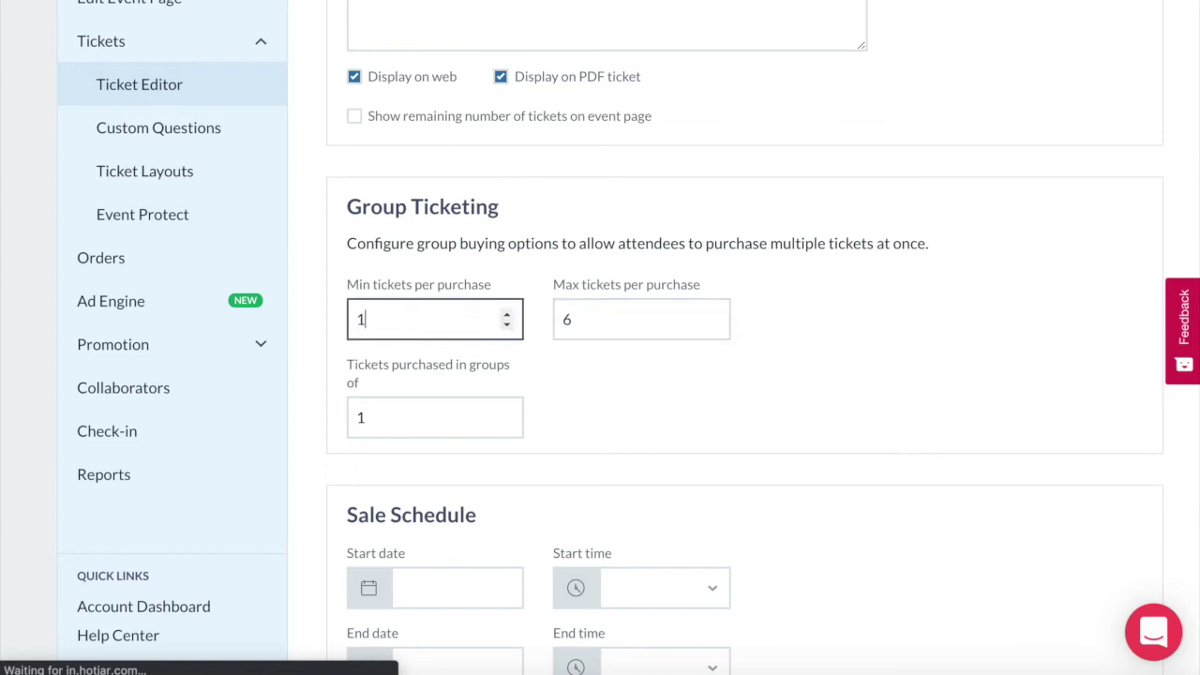
left_click(620, 400)
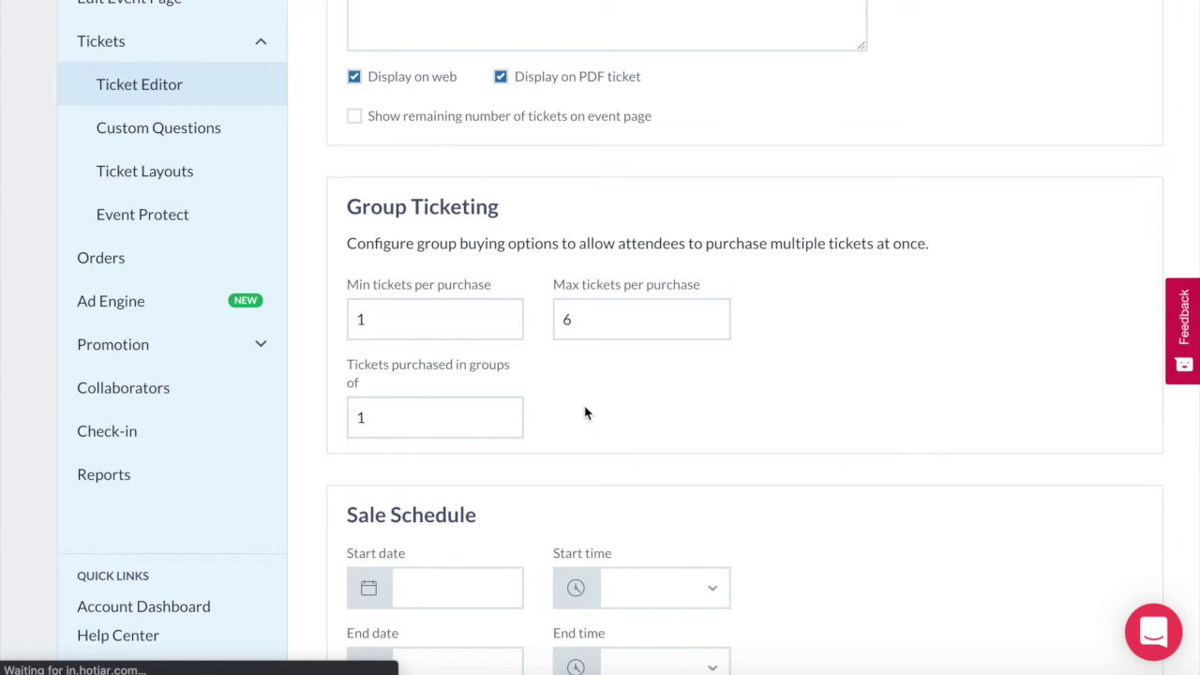
Clear the maximum, minimum and group size values so no purchase limits apply.
left_click(450, 423)
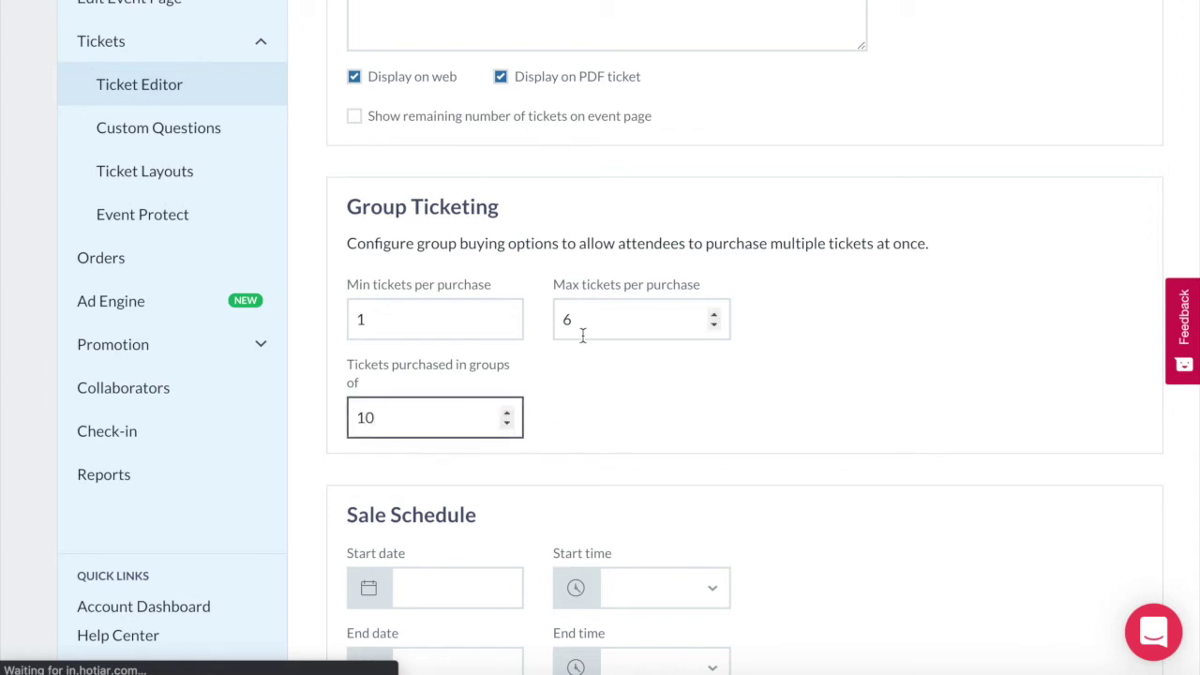
left_click(566, 320)
double_click(566, 320)
key("BackSpace")
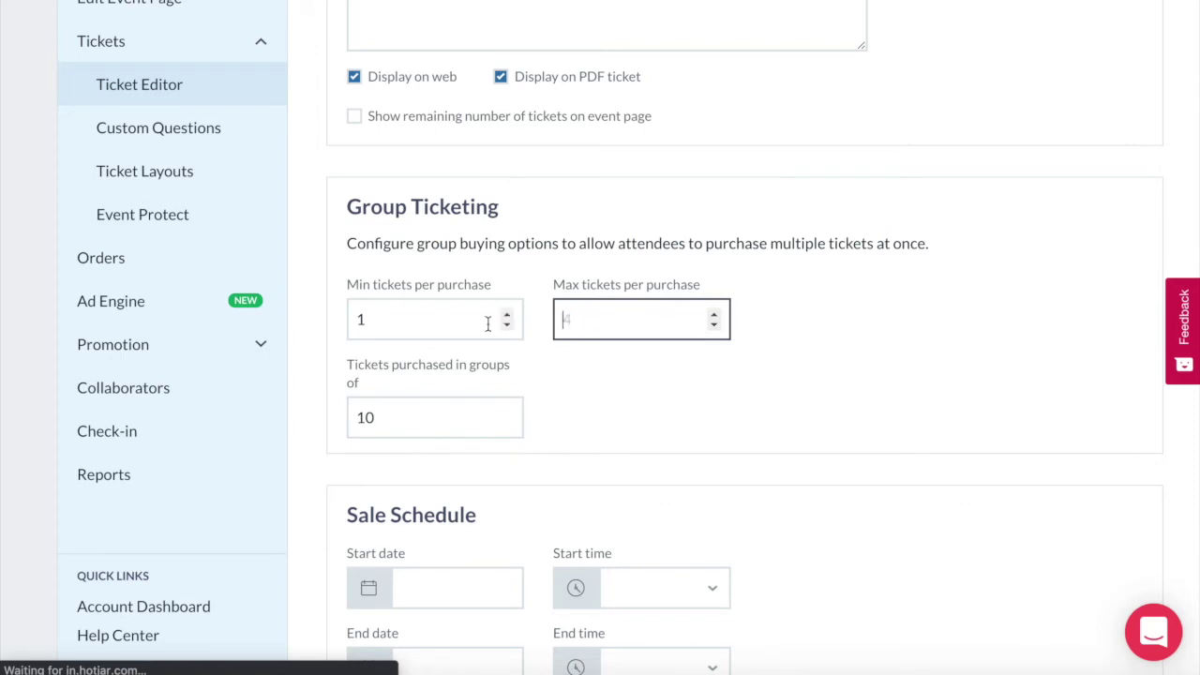
left_click(458, 322)
left_click(413, 419)
key("BackSpace")
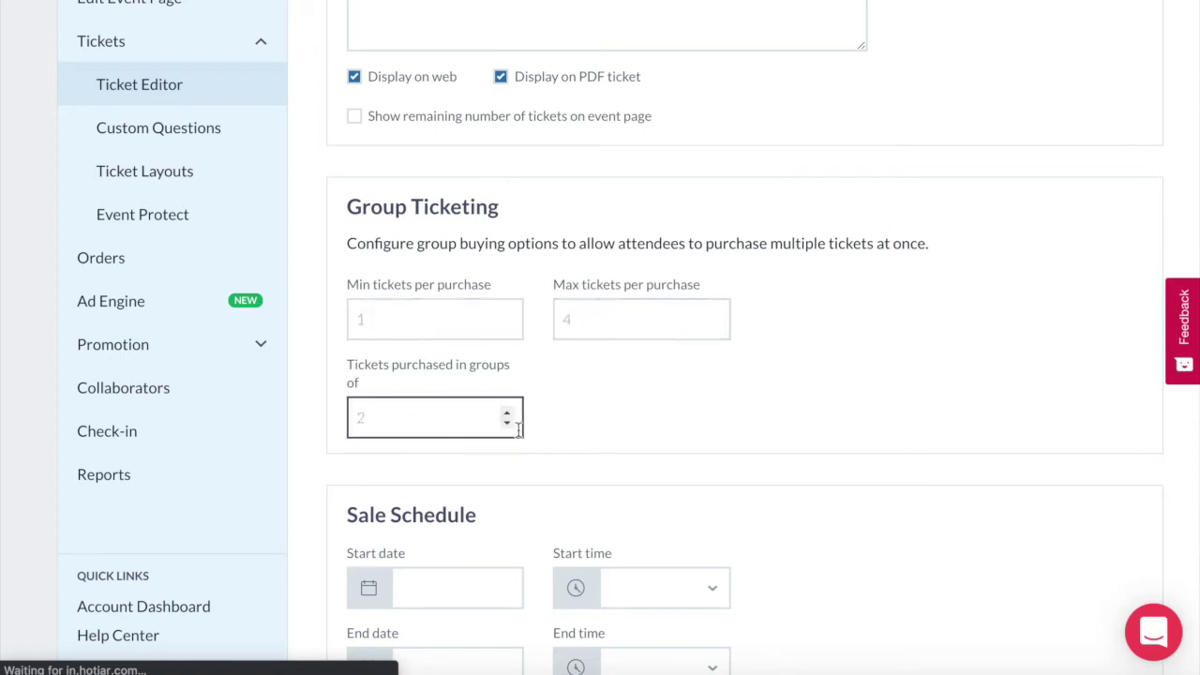
Set the Early Bird sale window from 08/01/2021 08:00 AM to 08/22/2021 08:00 PM.
scroll(573, 455, "down", 3)
left_click(473, 309)
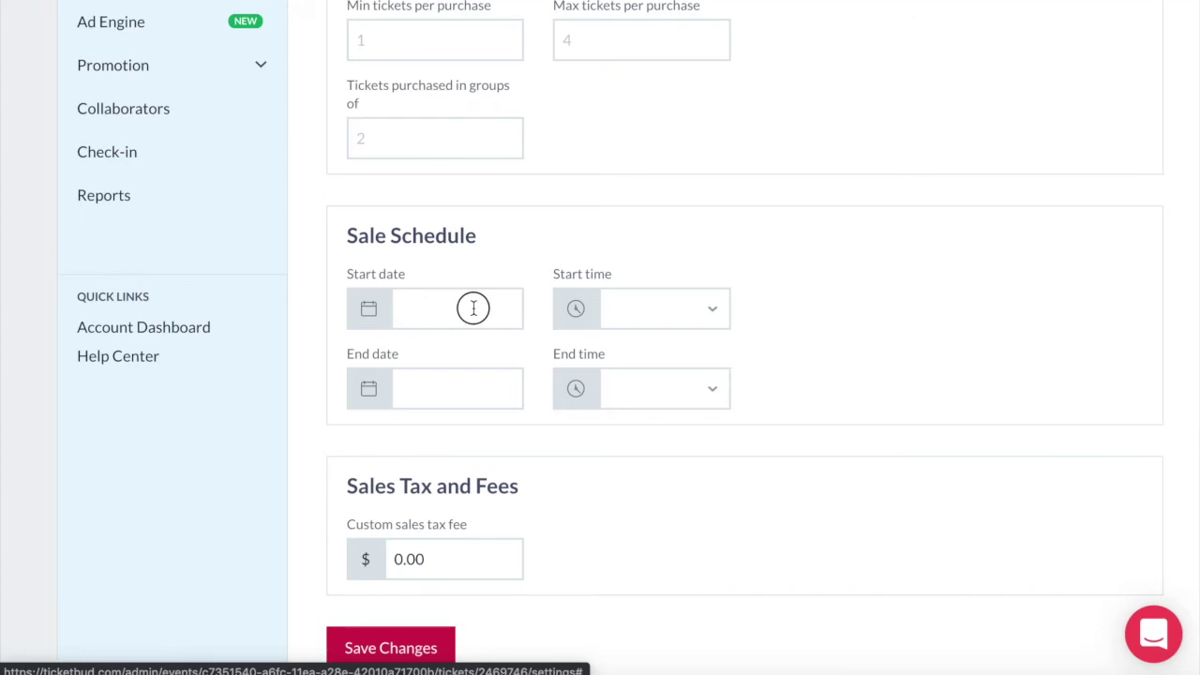
left_click(413, 429)
left_click(478, 388)
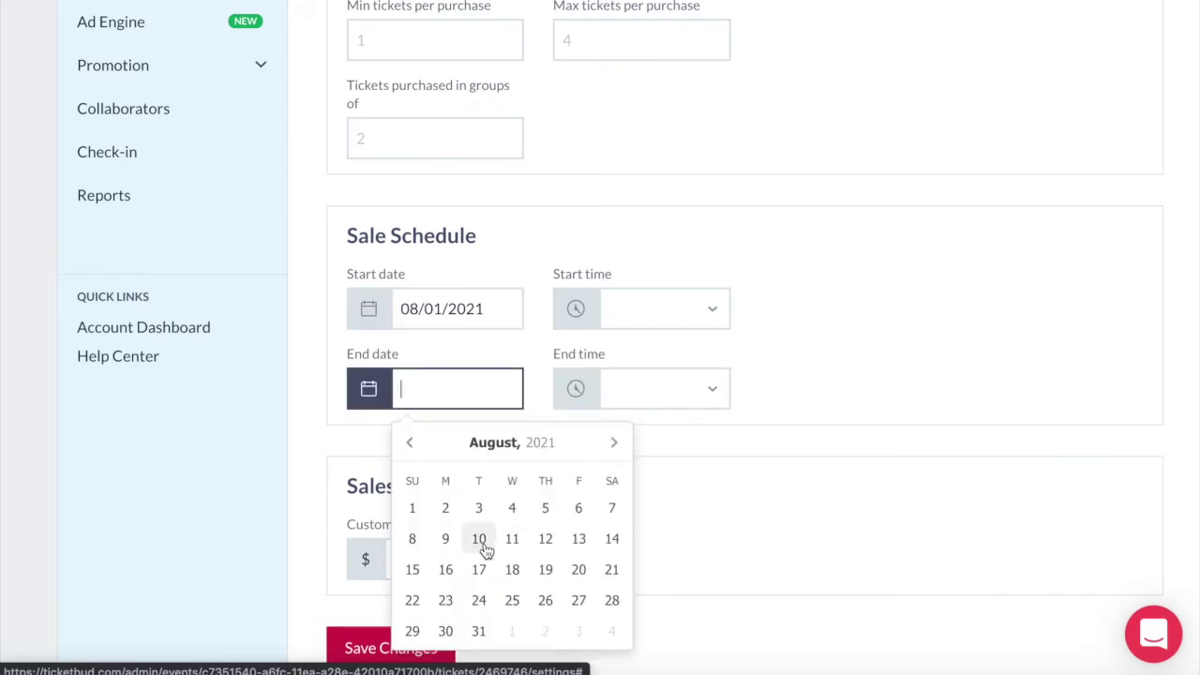
left_click(413, 600)
left_click(708, 308)
left_click(708, 325)
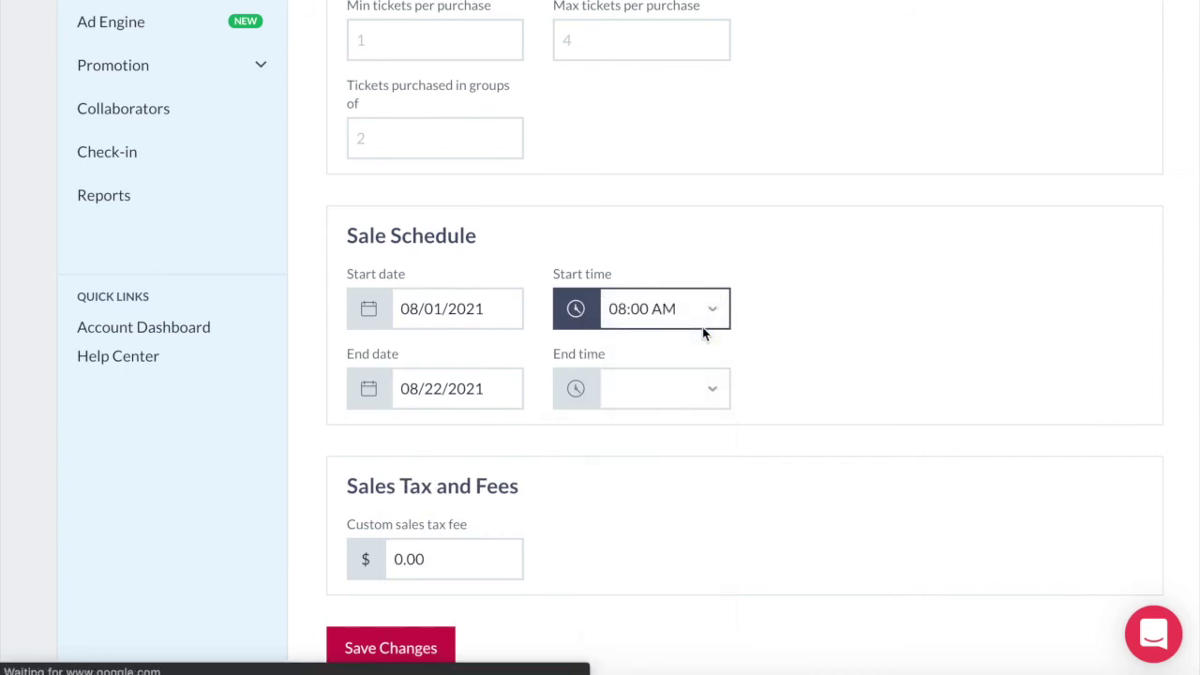
left_click(689, 399)
left_click(669, 555)
Append 'only available until August 22 at 8pm.' to the Early Bird description.
scroll(935, 231, "up", 3)
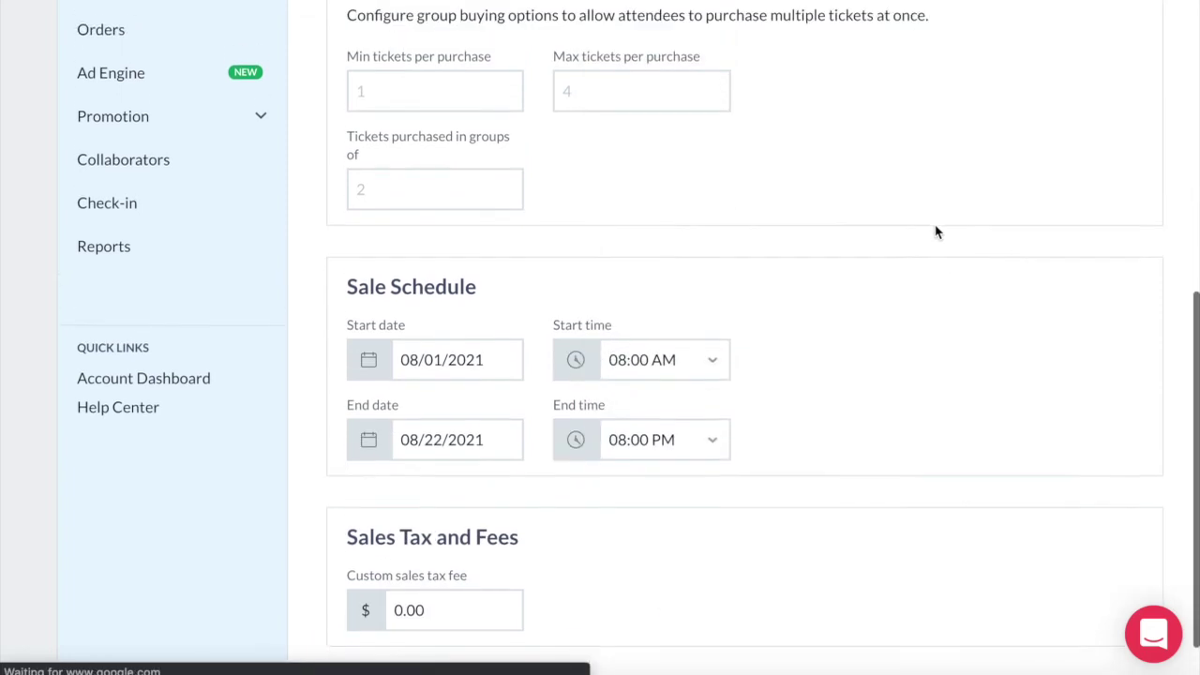
scroll(935, 231, "up", 2)
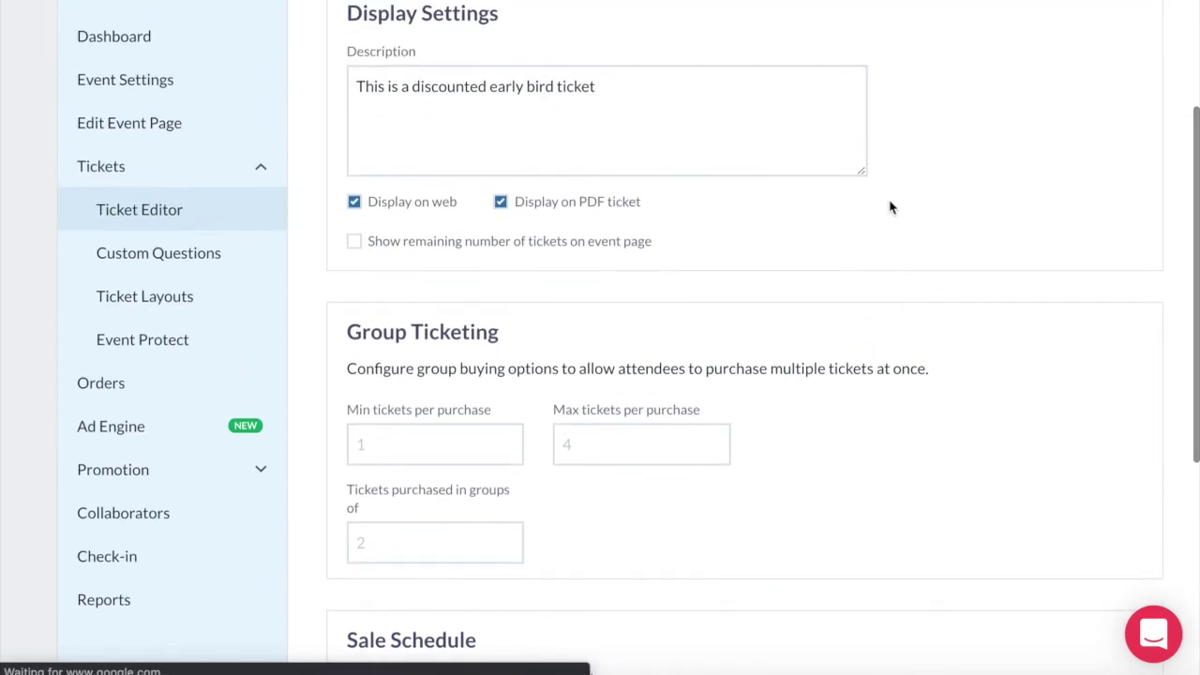
left_click(672, 97)
type("only available until August 22 at 8pm.")
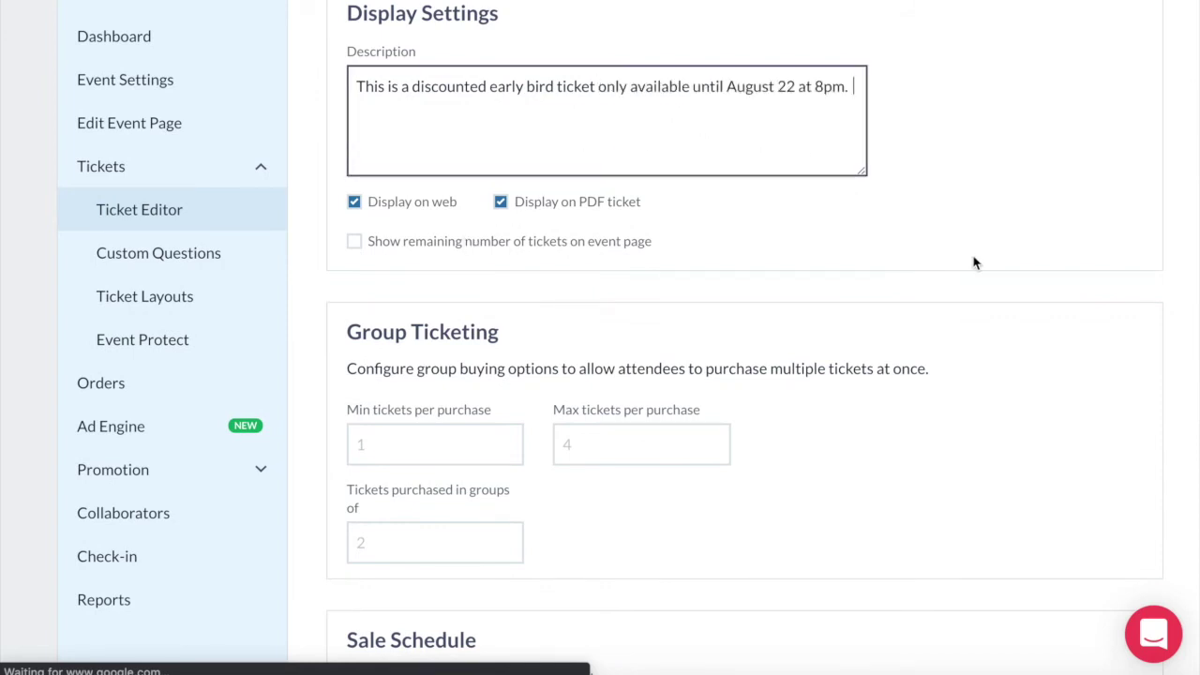
scroll(975, 264, "down", 5)
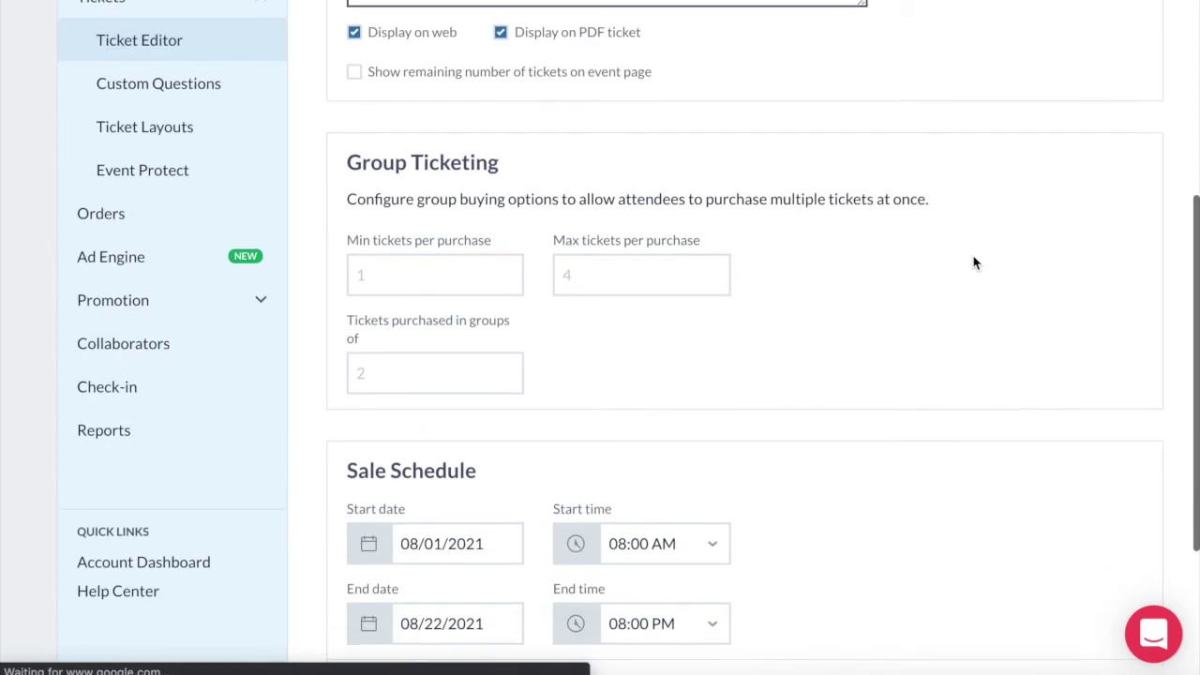
scroll(975, 264, "down", 2)
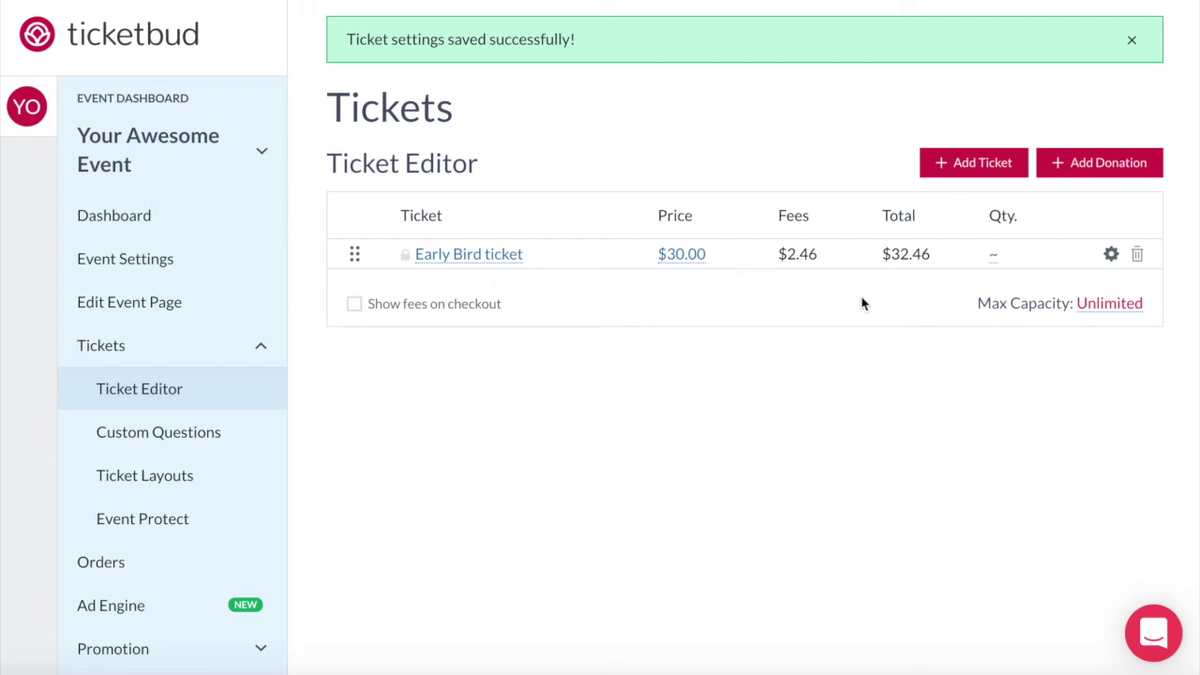
Create a General Admission ticket priced 40, totalling $42.95 with fees.
left_click(967, 165)
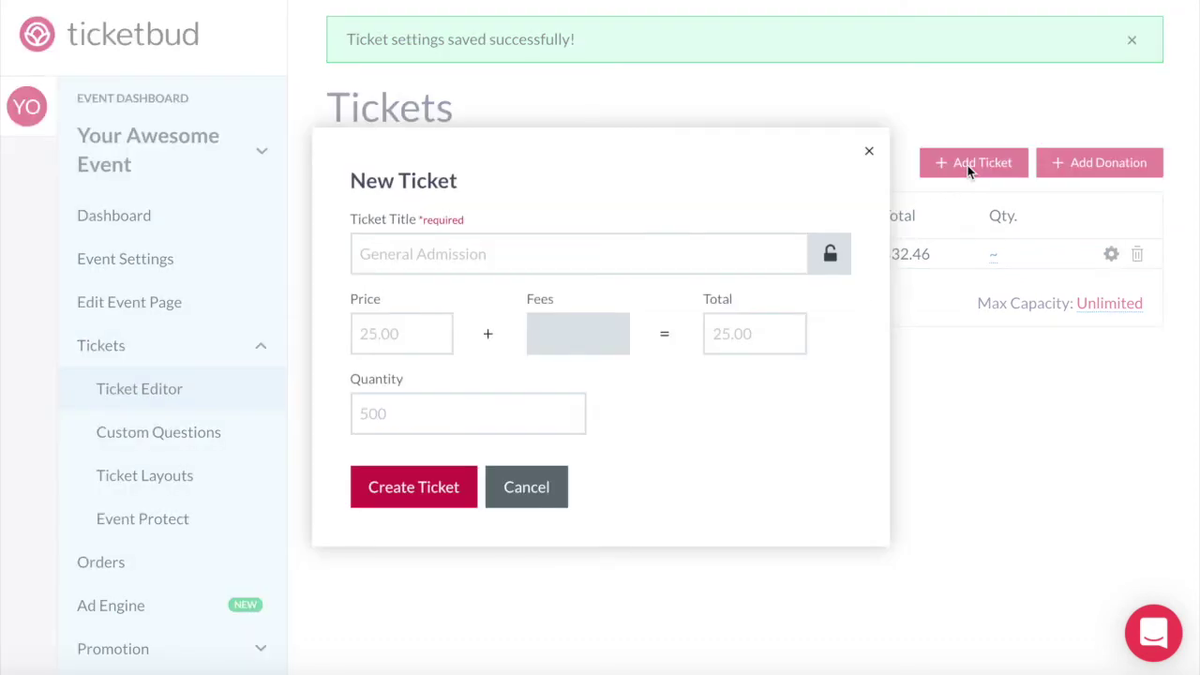
left_click(581, 255)
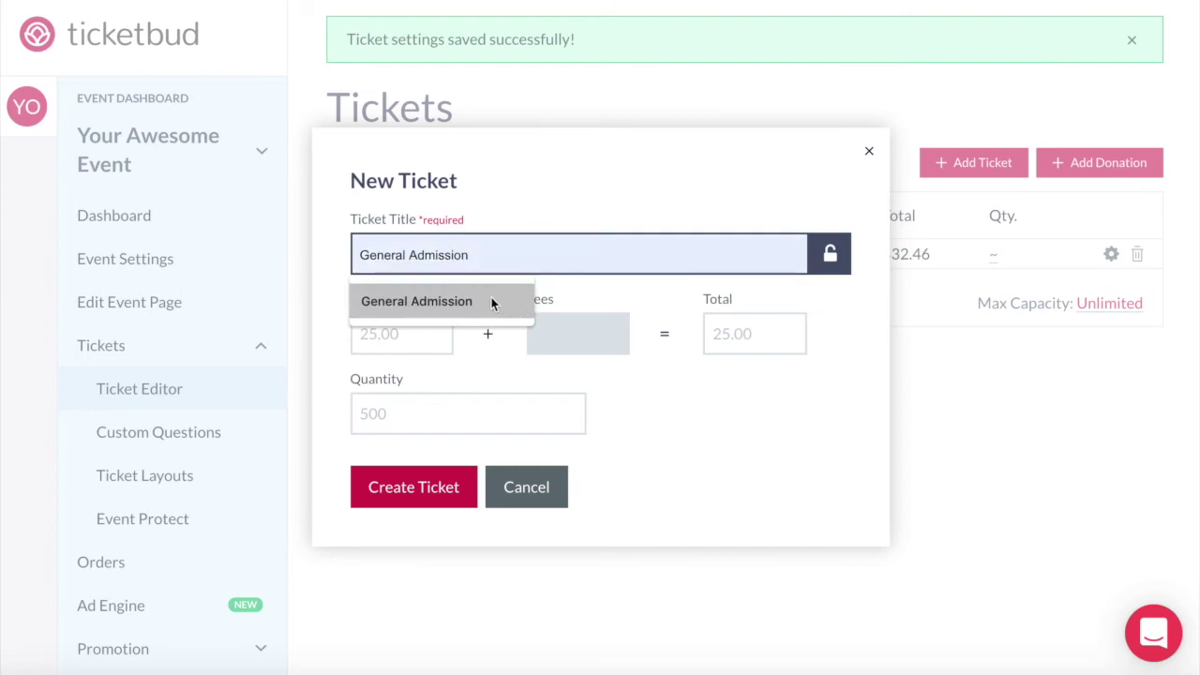
left_click(491, 300)
left_click(407, 333)
type("40")
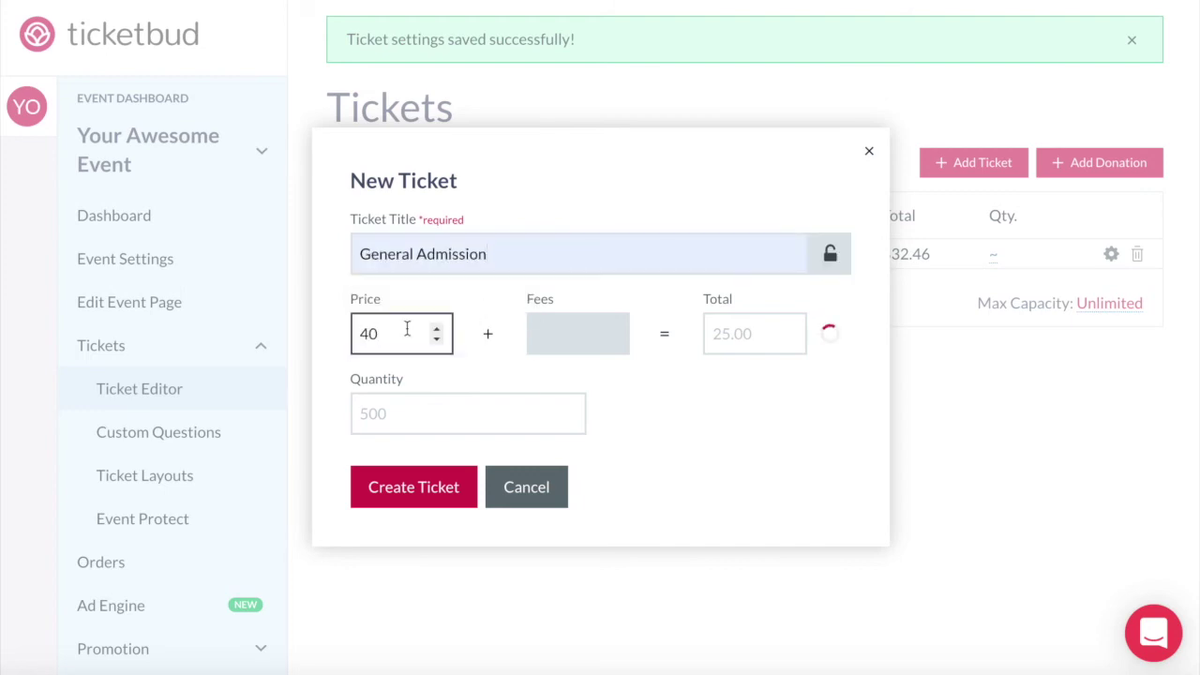
left_click(648, 385)
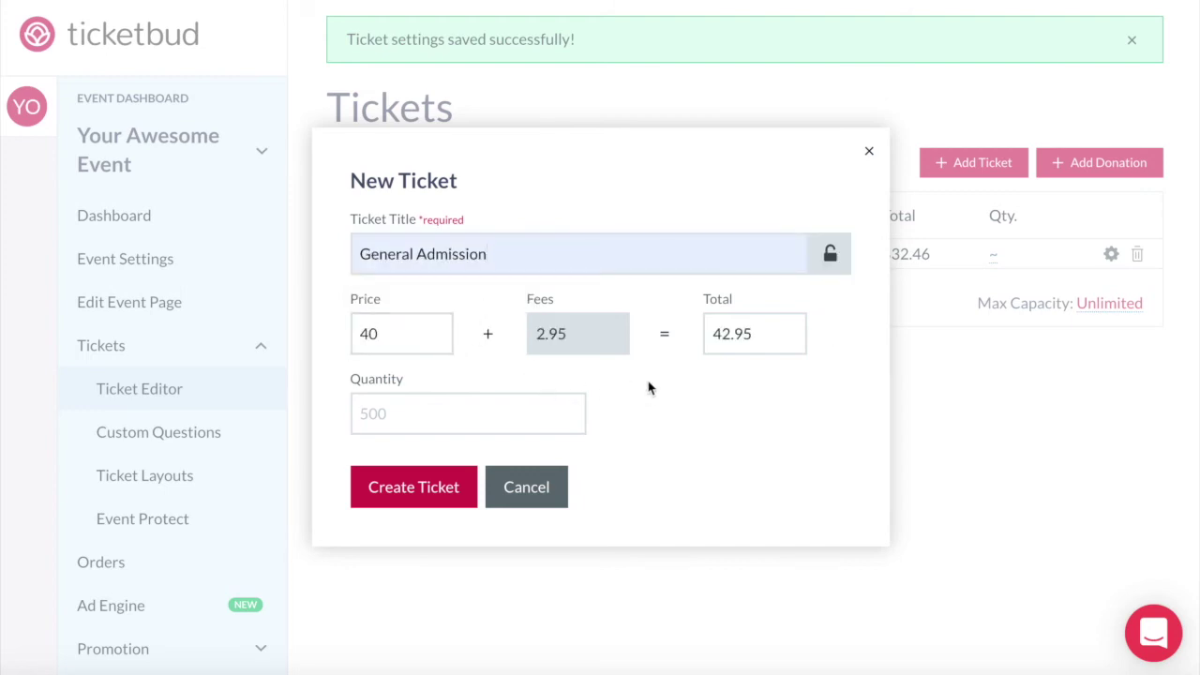
left_click(436, 491)
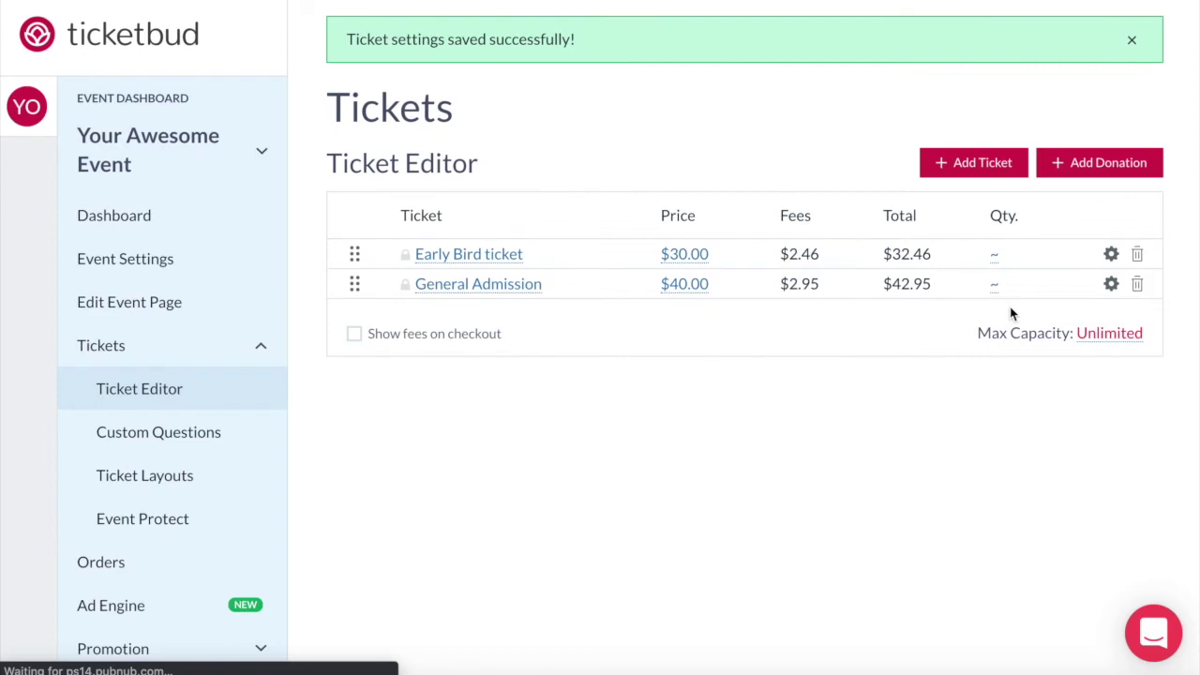
Set the General Admission sale start to 08/22/2021 08:00 PM.
left_click(1111, 286)
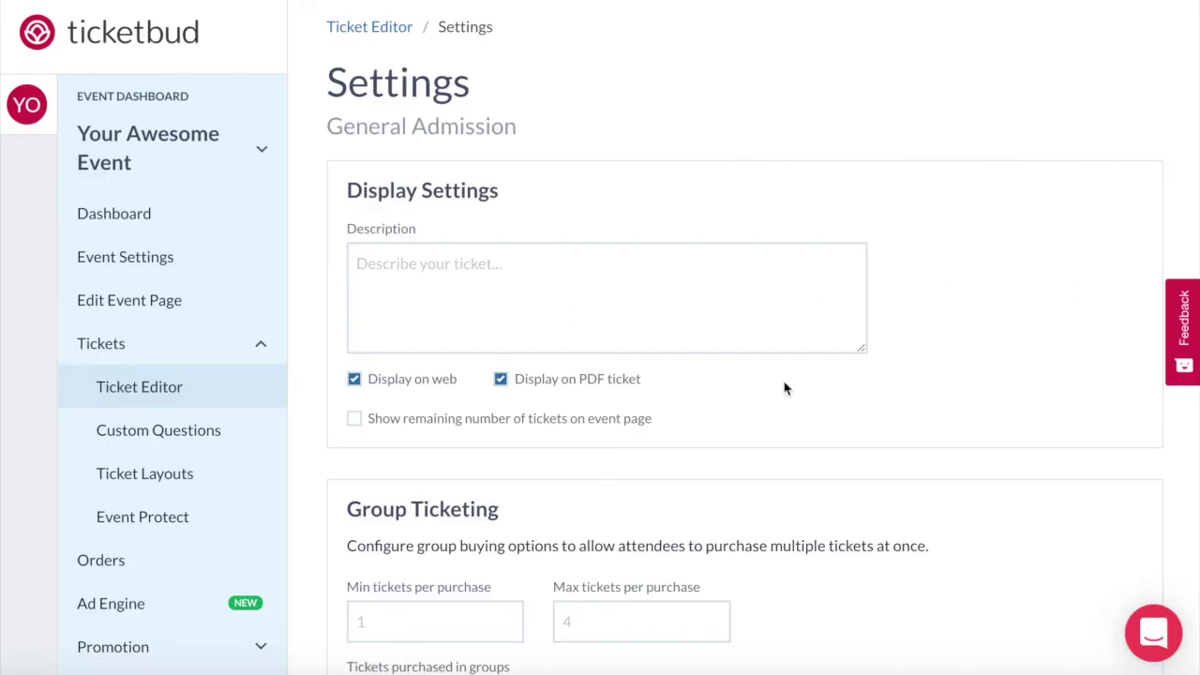
scroll(786, 384, "down", 5)
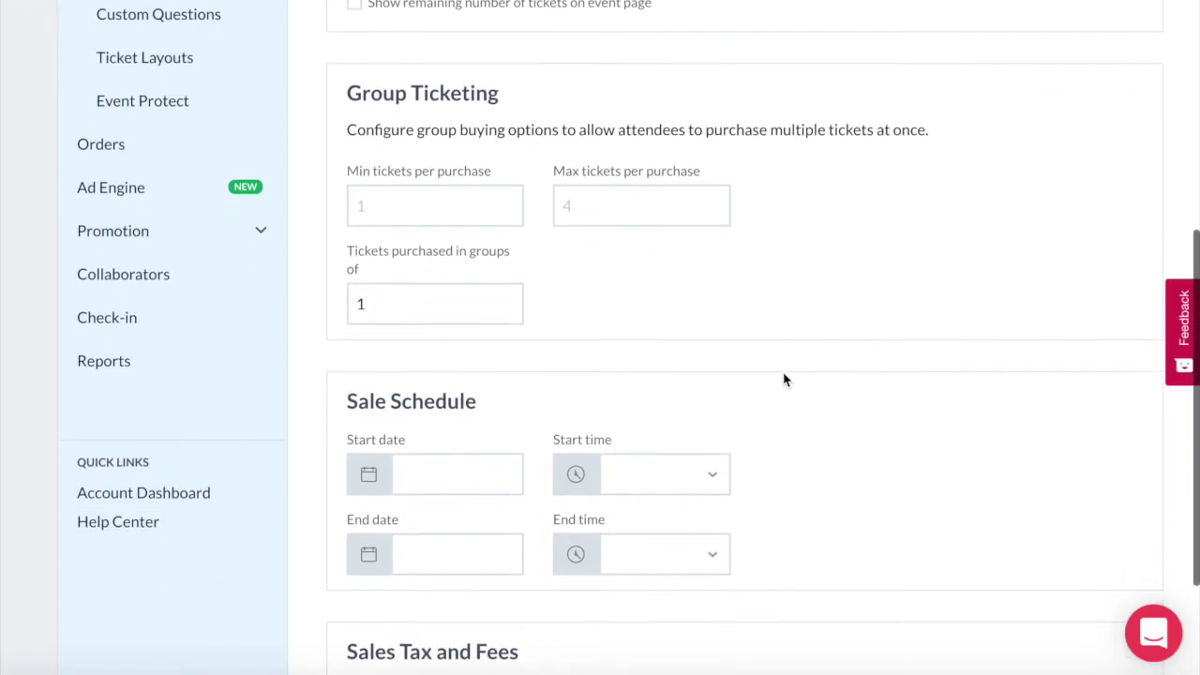
scroll(786, 380, "down", 3)
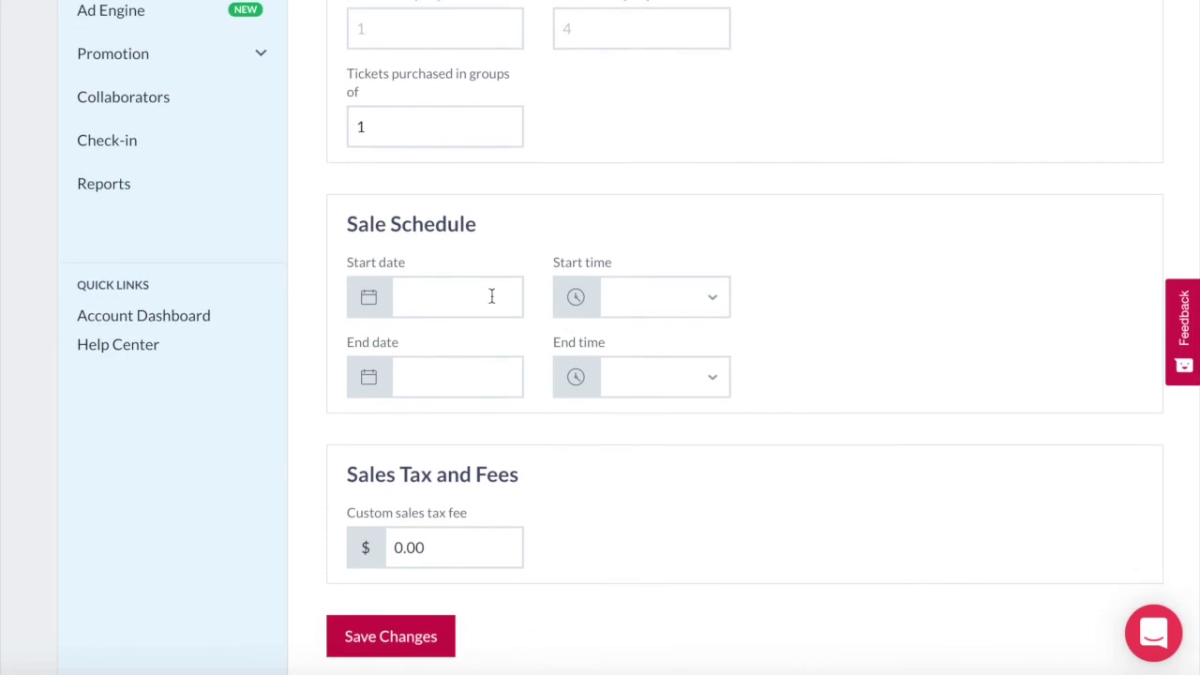
left_click(467, 293)
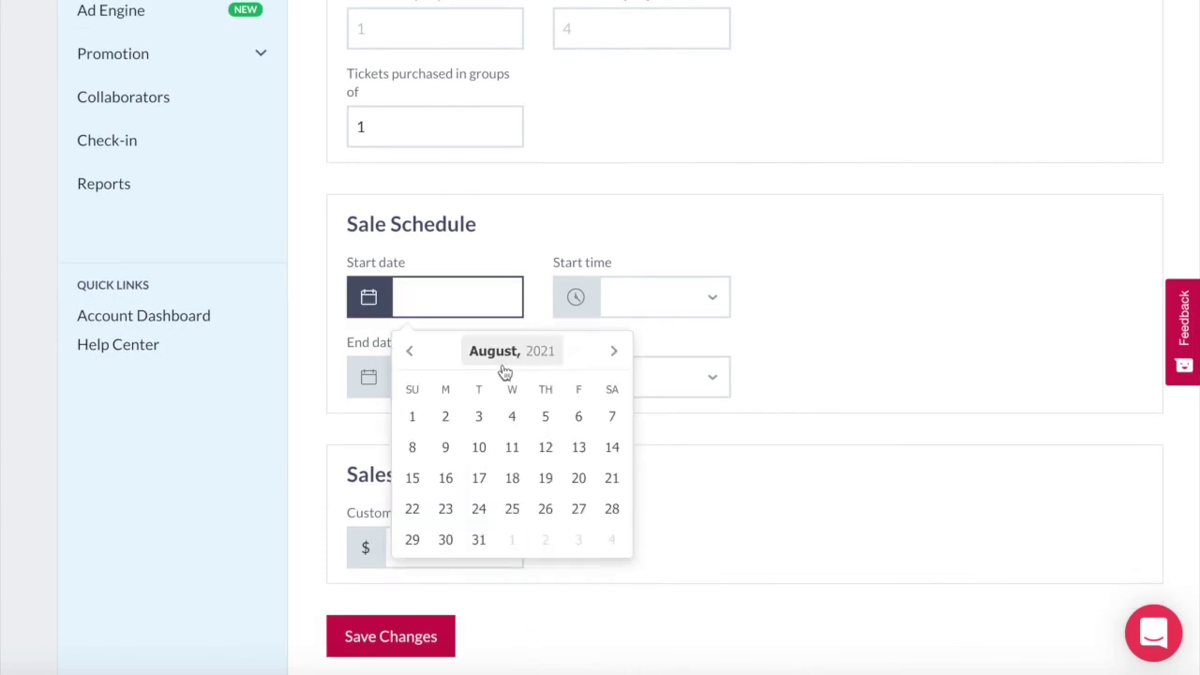
left_click(412, 511)
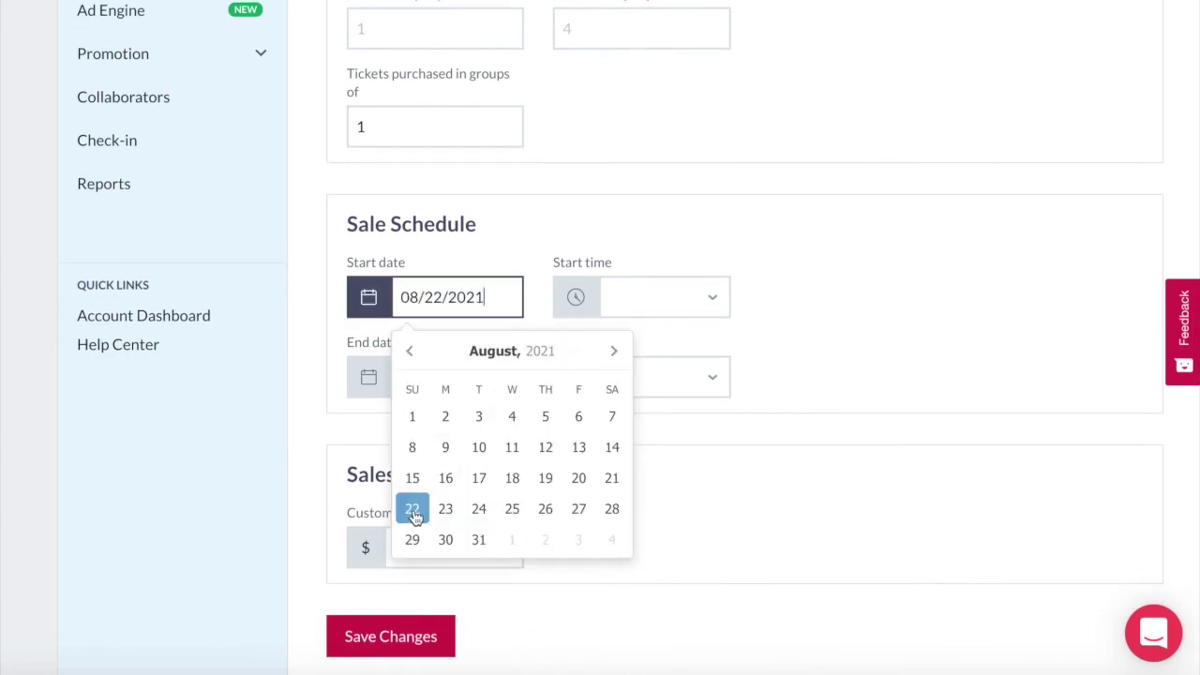
left_click(643, 298)
left_click(656, 314)
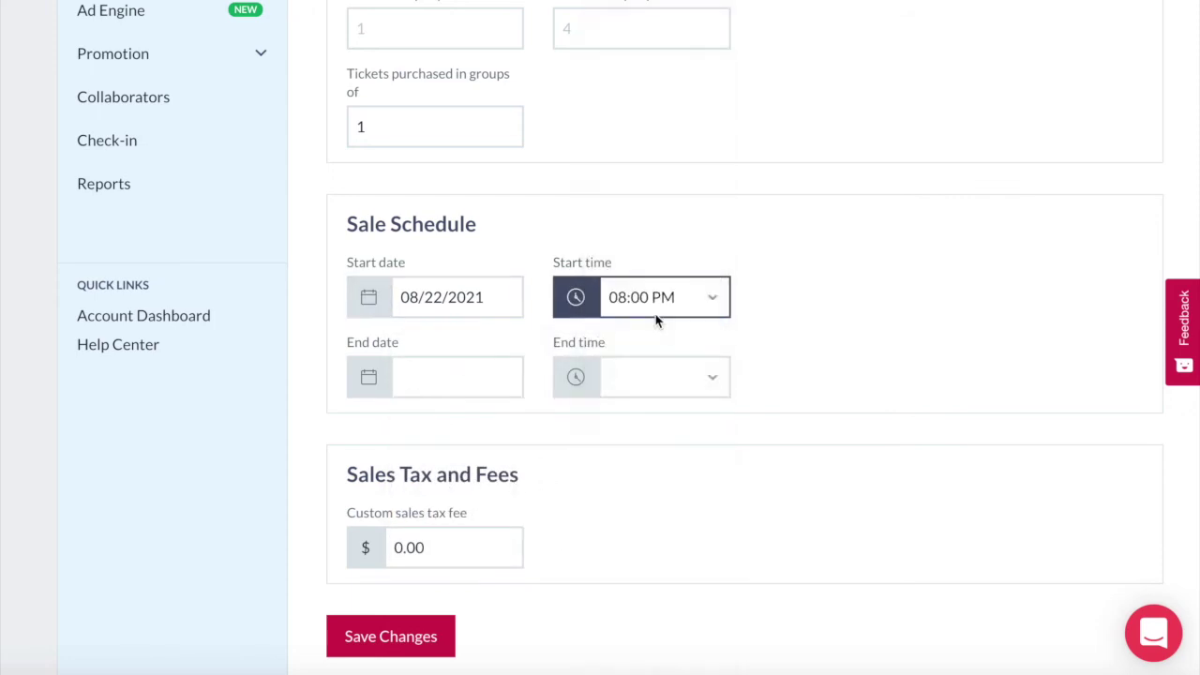
Set the General Admission sale end to 10/10/2021 07:00 PM.
left_click(442, 376)
left_click(413, 560)
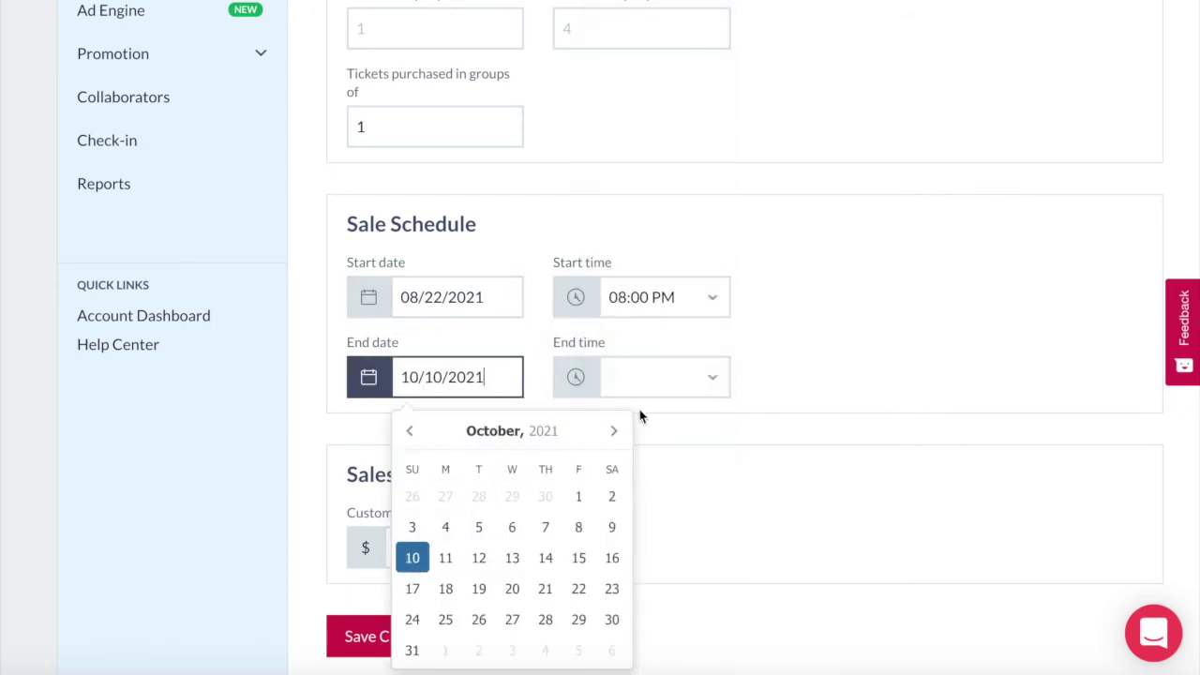
left_click(647, 383)
scroll(657, 451, "down", 5)
left_click(666, 514)
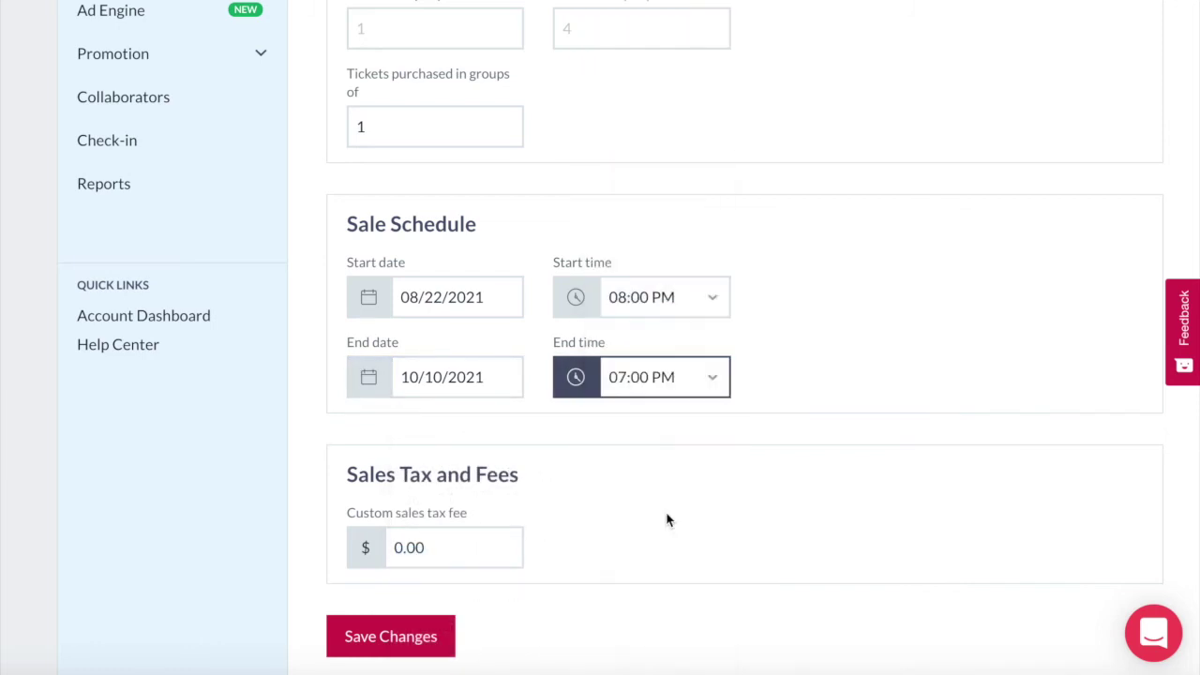
Save the General Admission schedule and set the event's maximum capacity to 500.
left_click(397, 639)
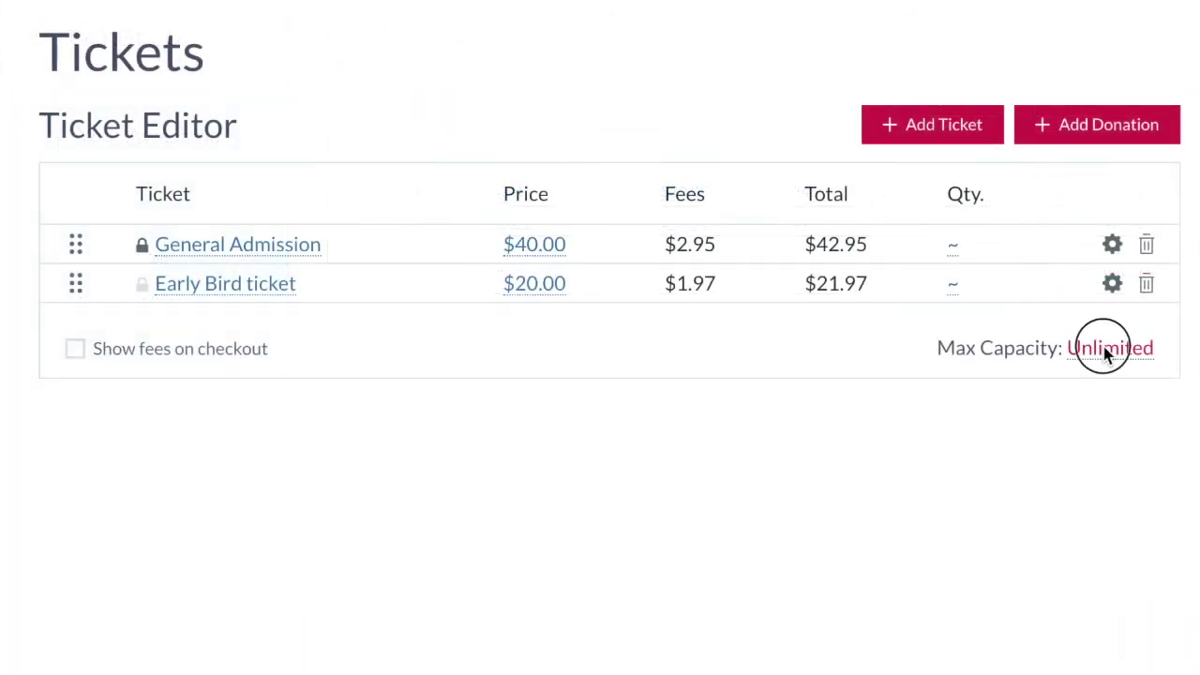
left_click(1118, 355)
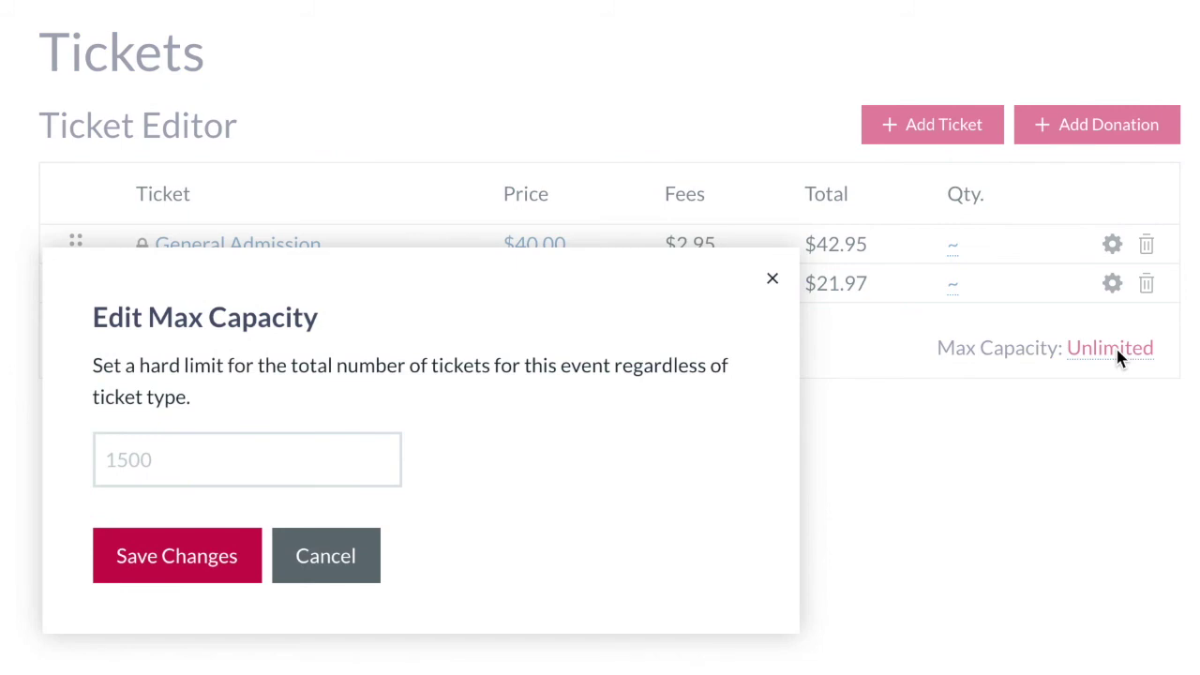
left_click(148, 469)
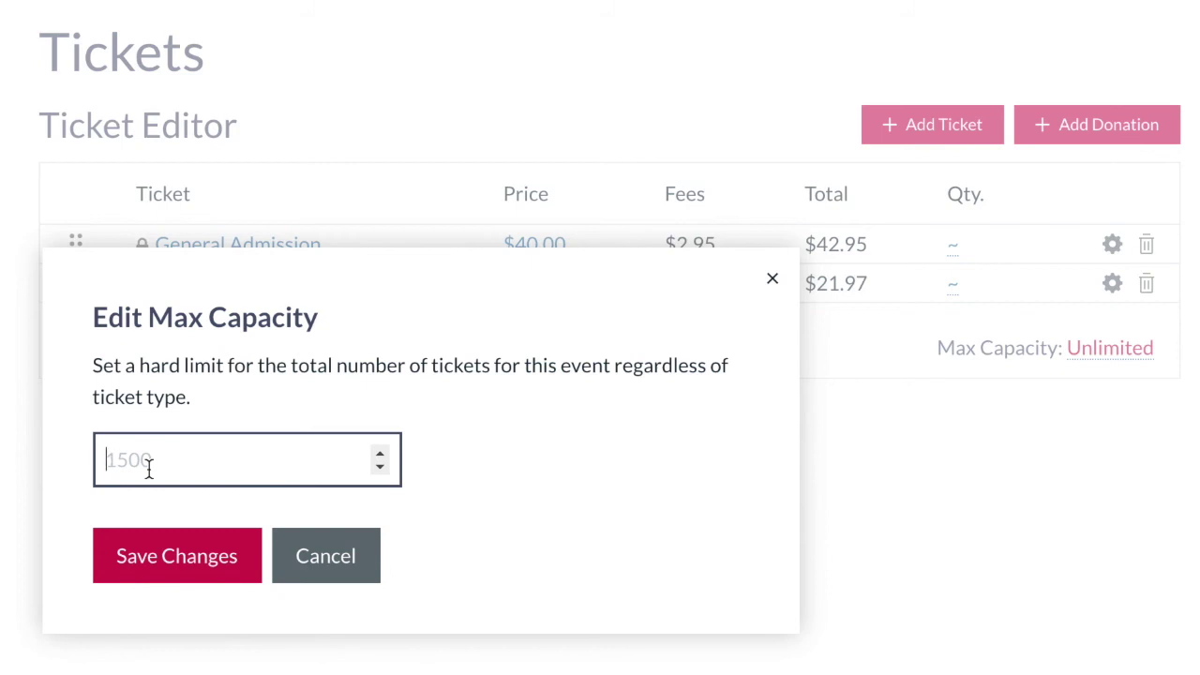
type("500")
left_click(158, 552)
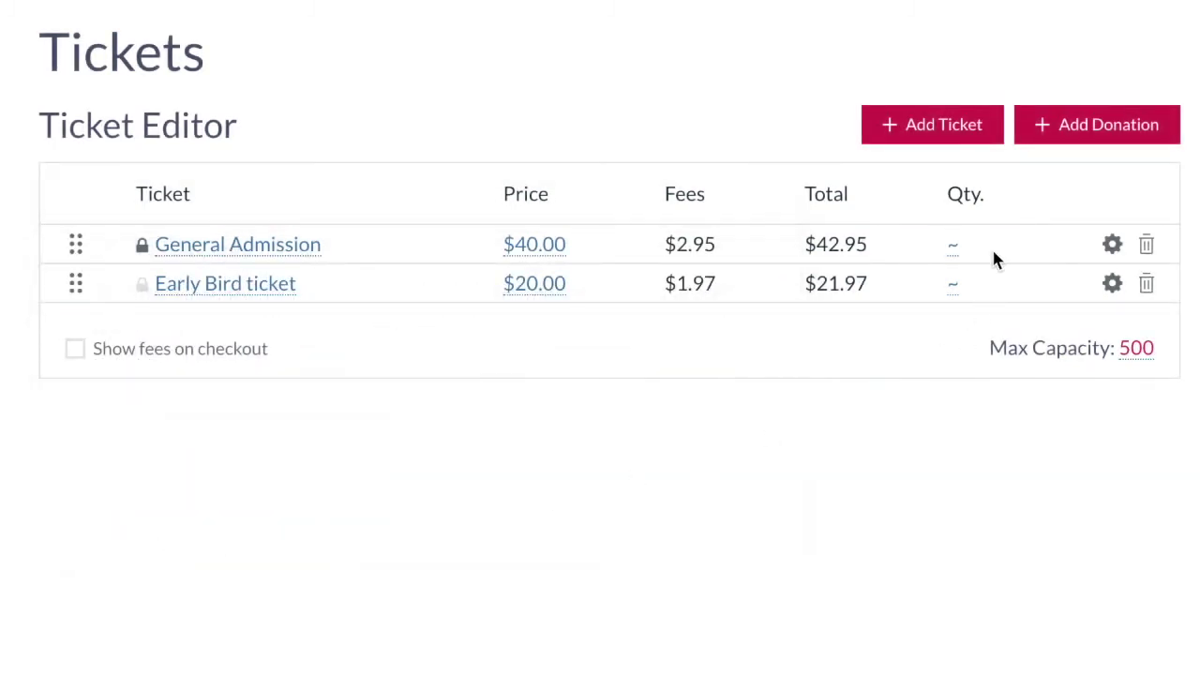
Set the Early Bird ticket quantity to 150 and save.
left_click(955, 289)
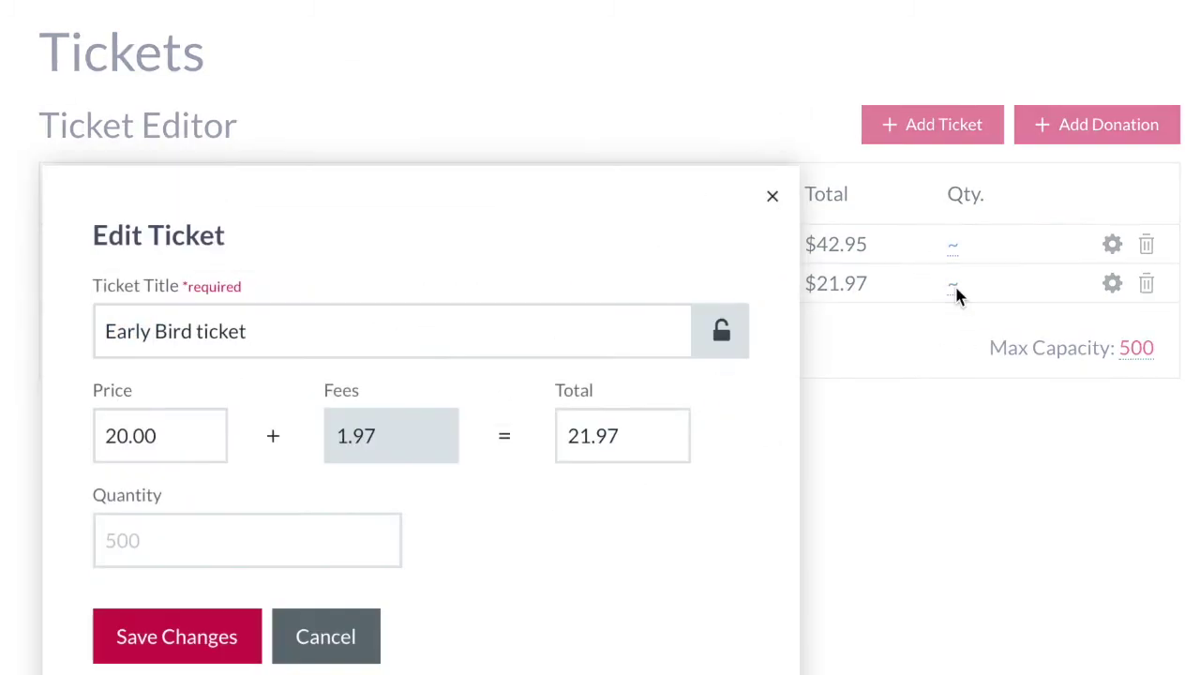
left_click(227, 530)
type("150")
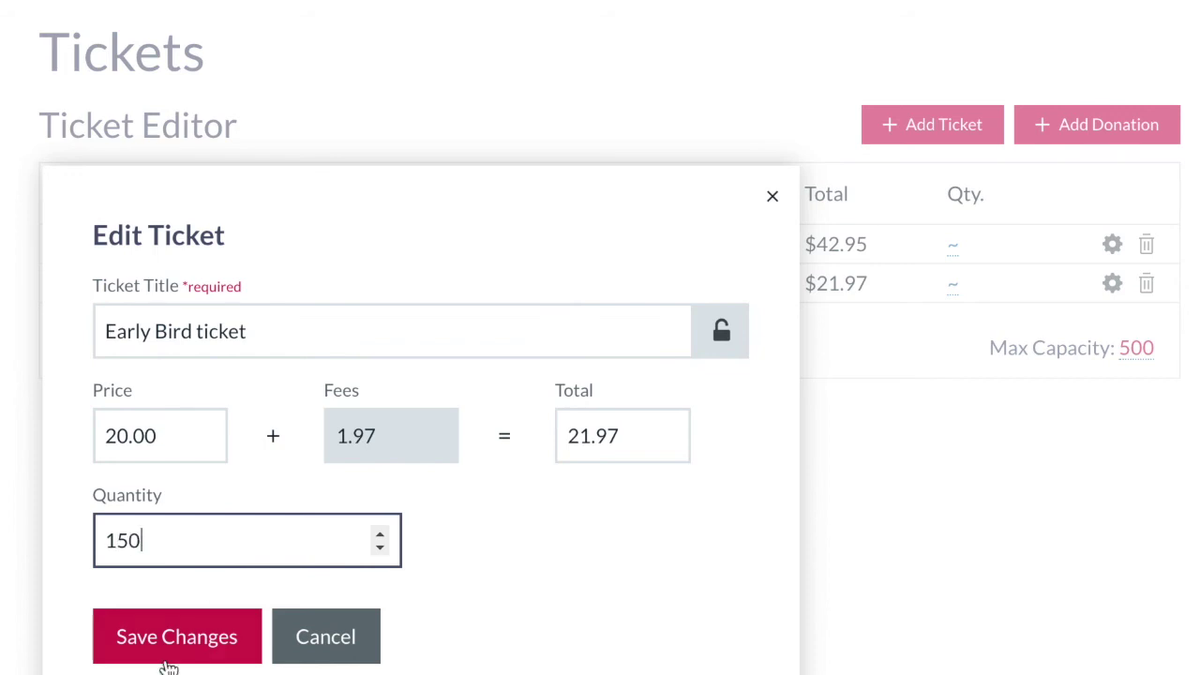
left_click(131, 642)
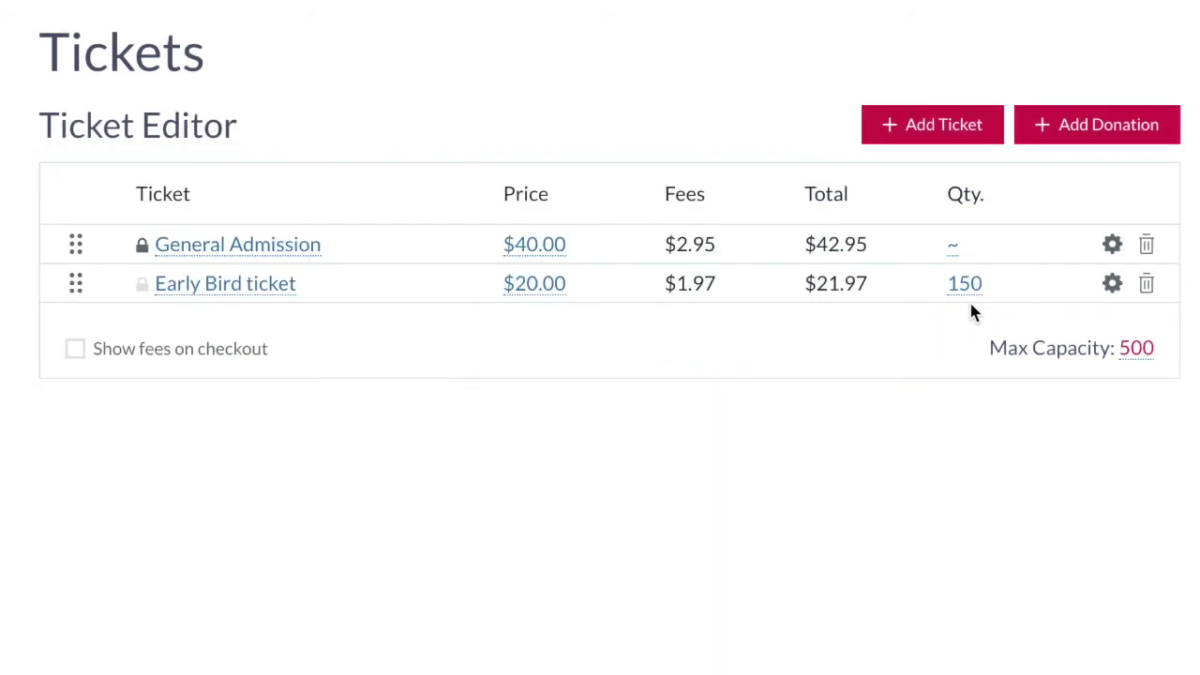
Add a donation option named 'Donation'.
left_click(1105, 131)
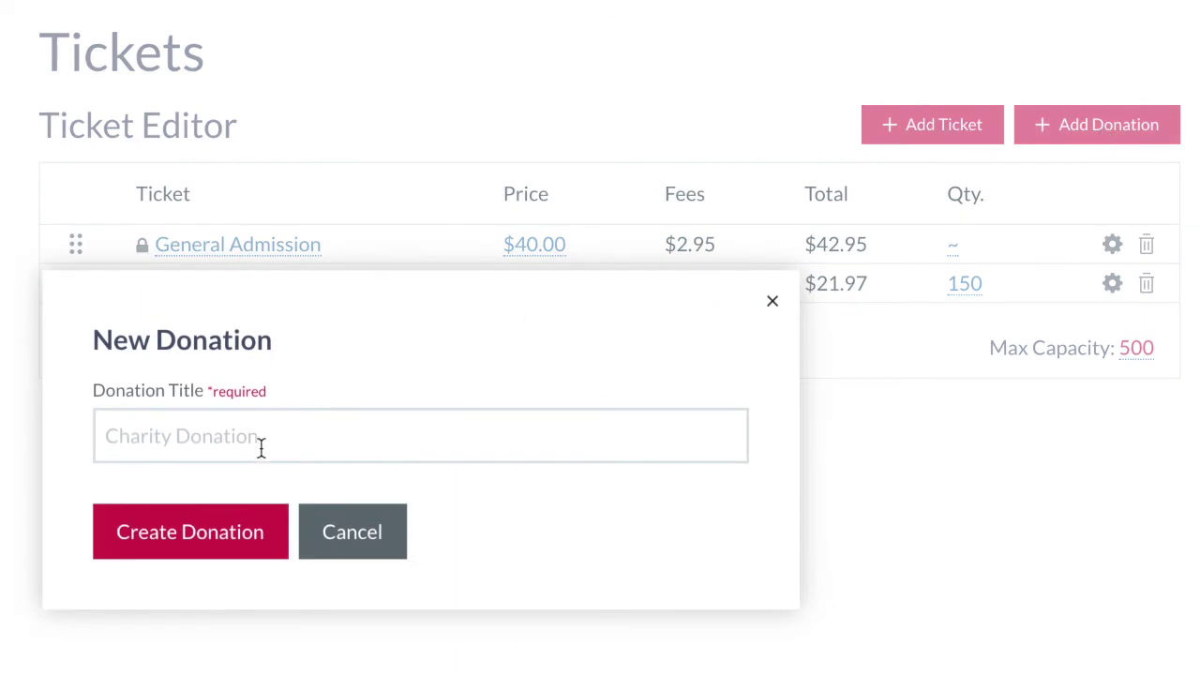
left_click(261, 449)
type("Donation")
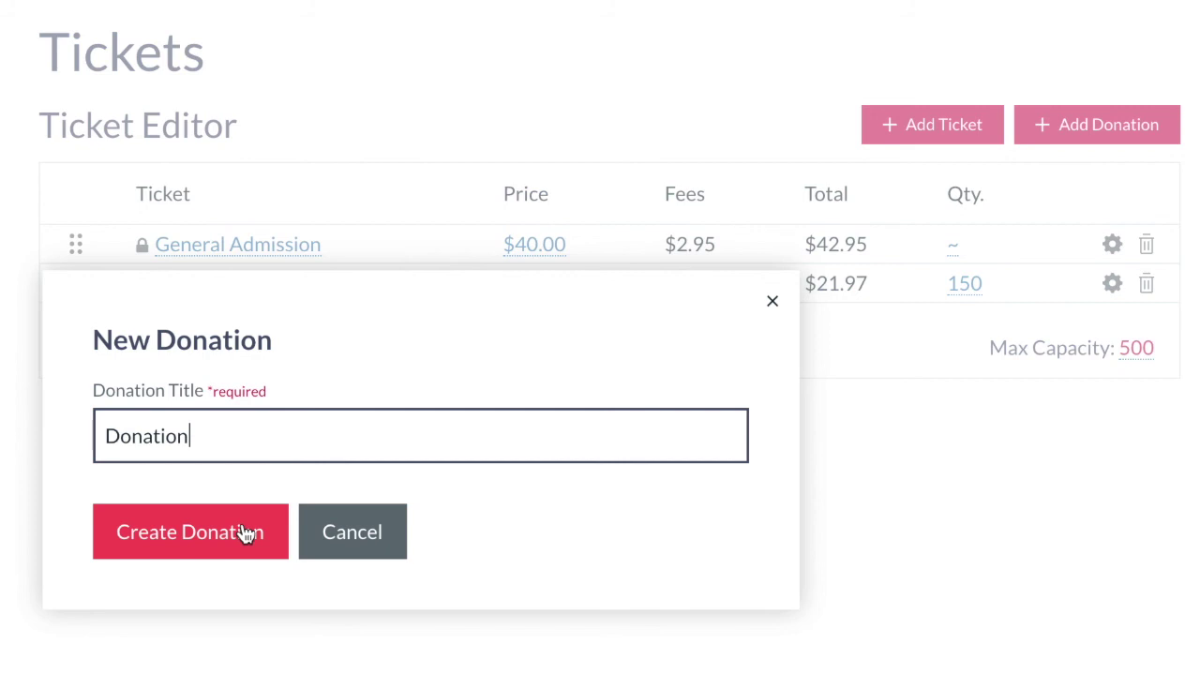
left_click(247, 532)
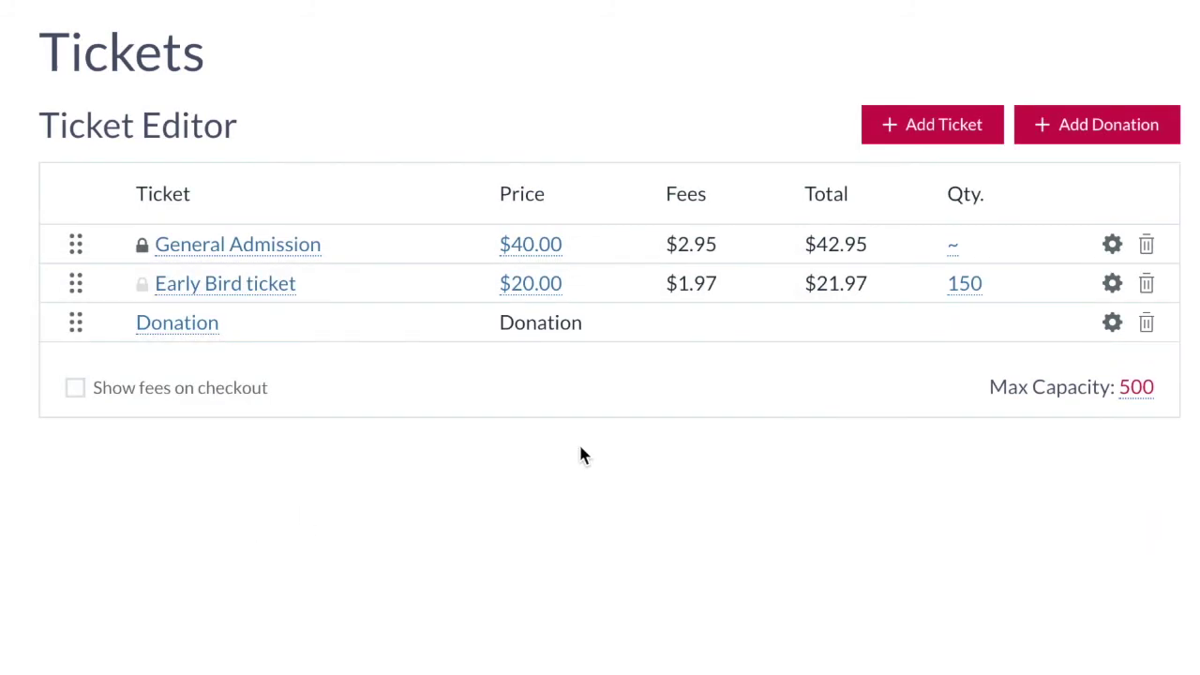
Create a 'Parking Ticket' priced 15 with quantity 100.
left_click(906, 125)
left_click(385, 331)
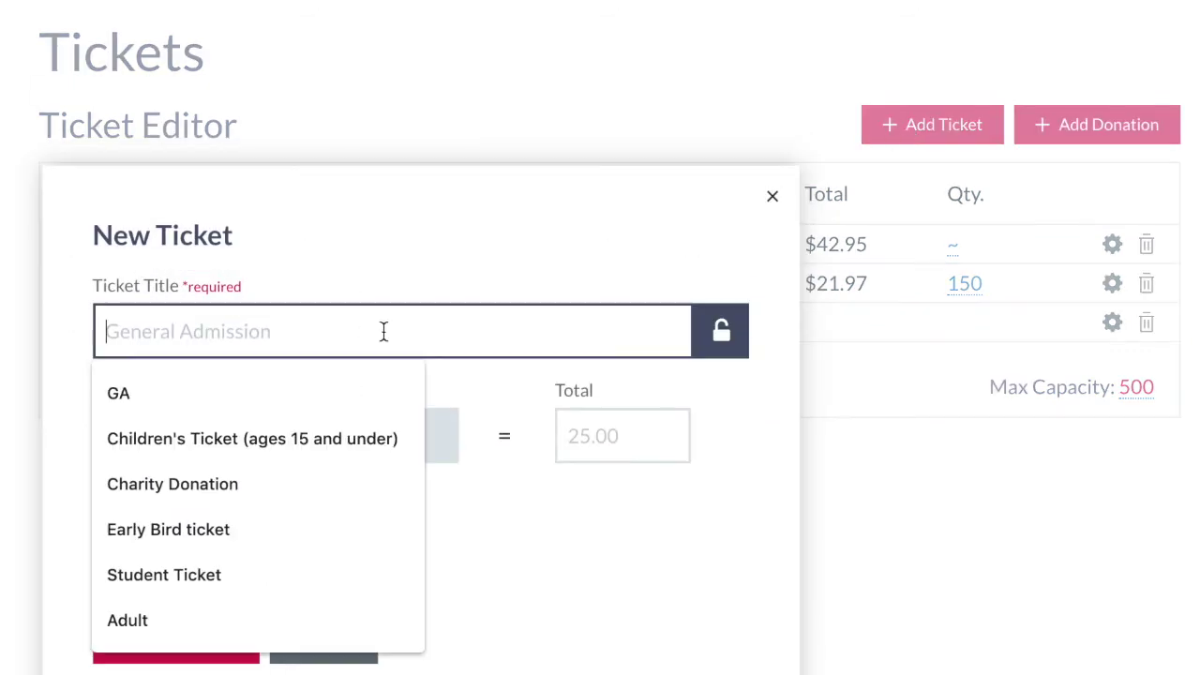
type("Parking Ticket")
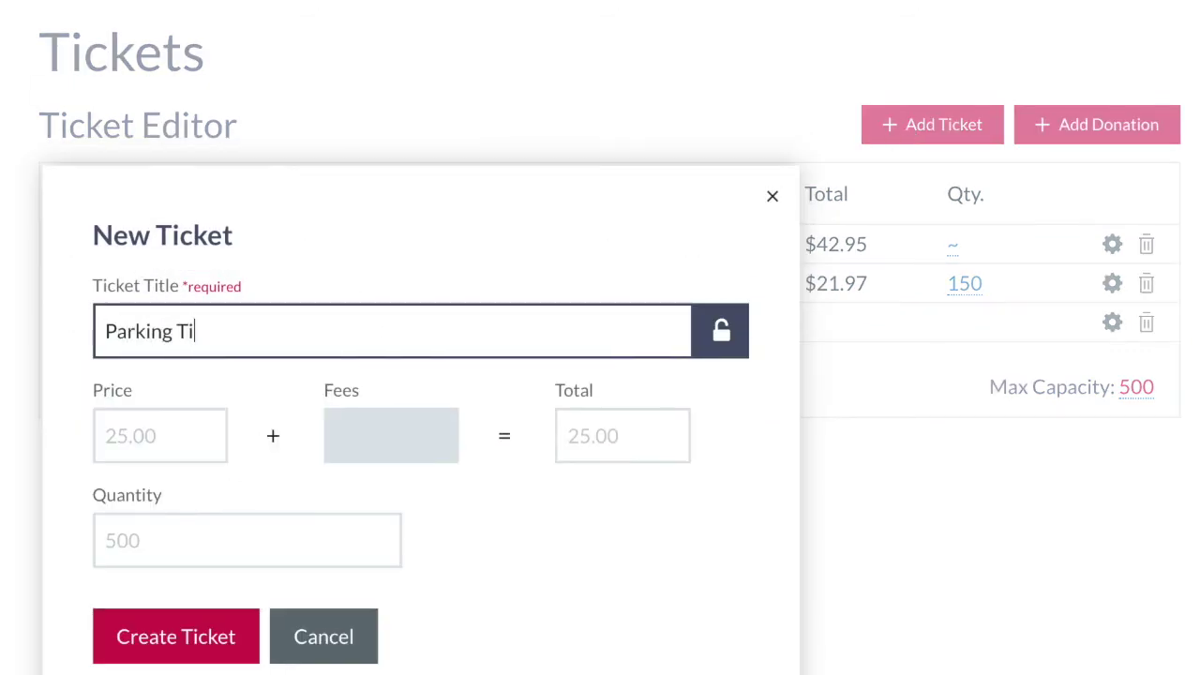
left_click(189, 429)
type("15")
left_click(182, 544)
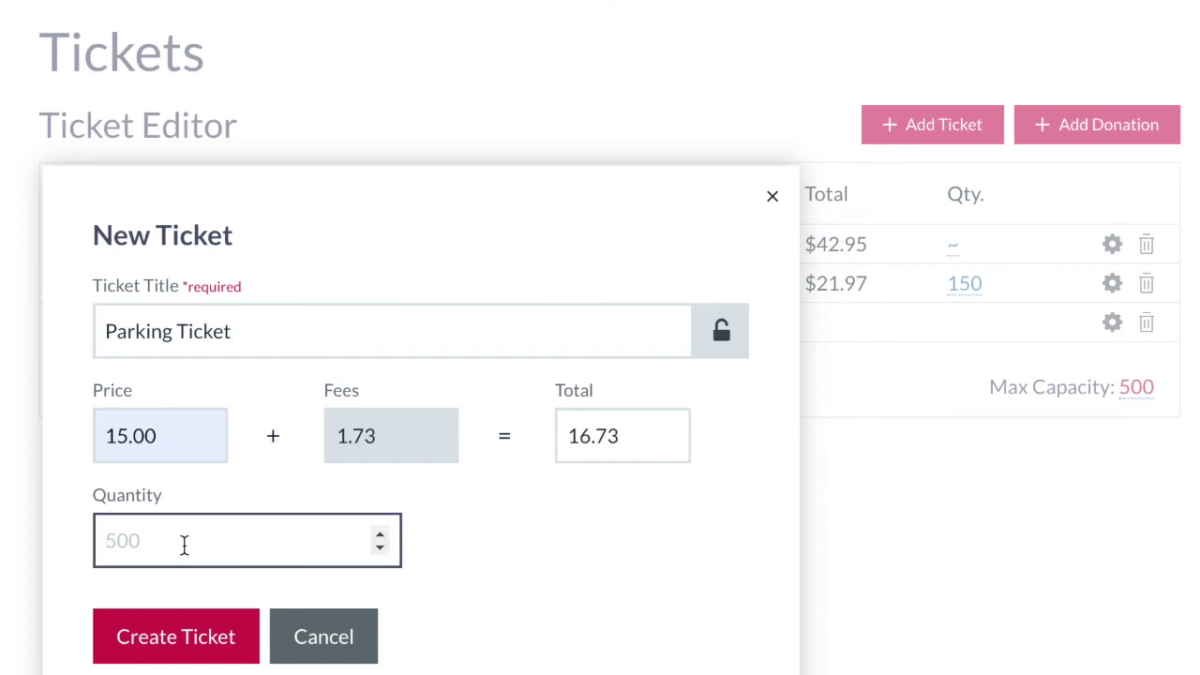
type("100")
left_click(230, 643)
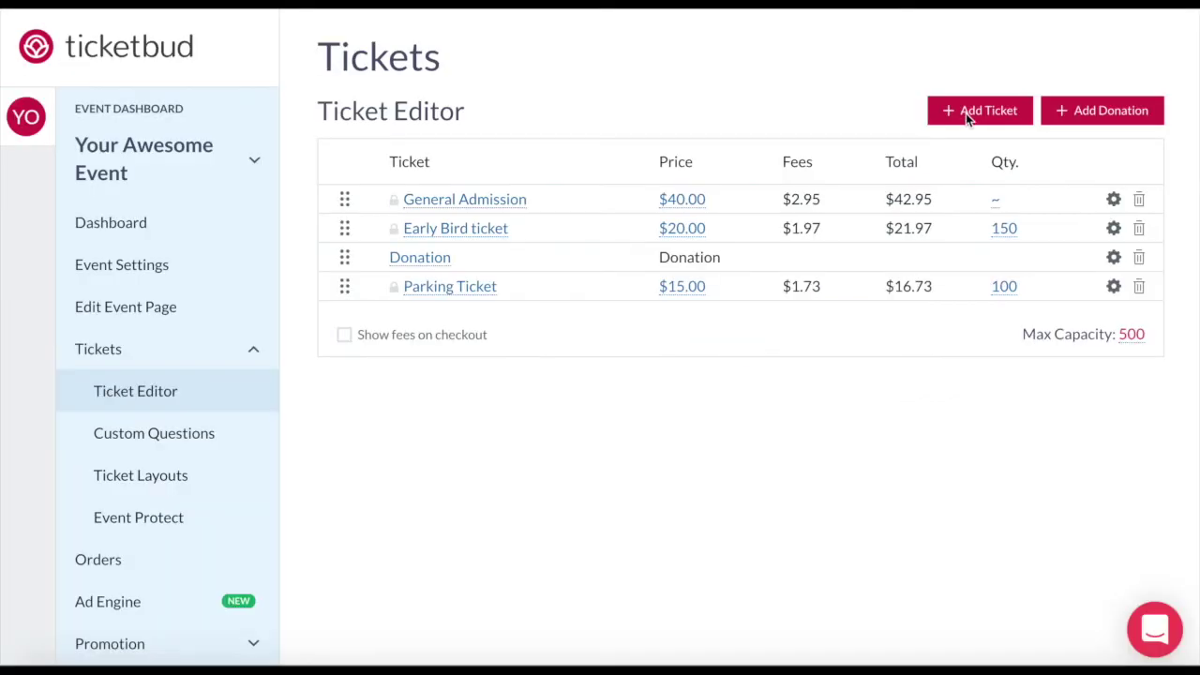
Create a 'Sponsor Ticket' locked behind an access code.
left_click(966, 112)
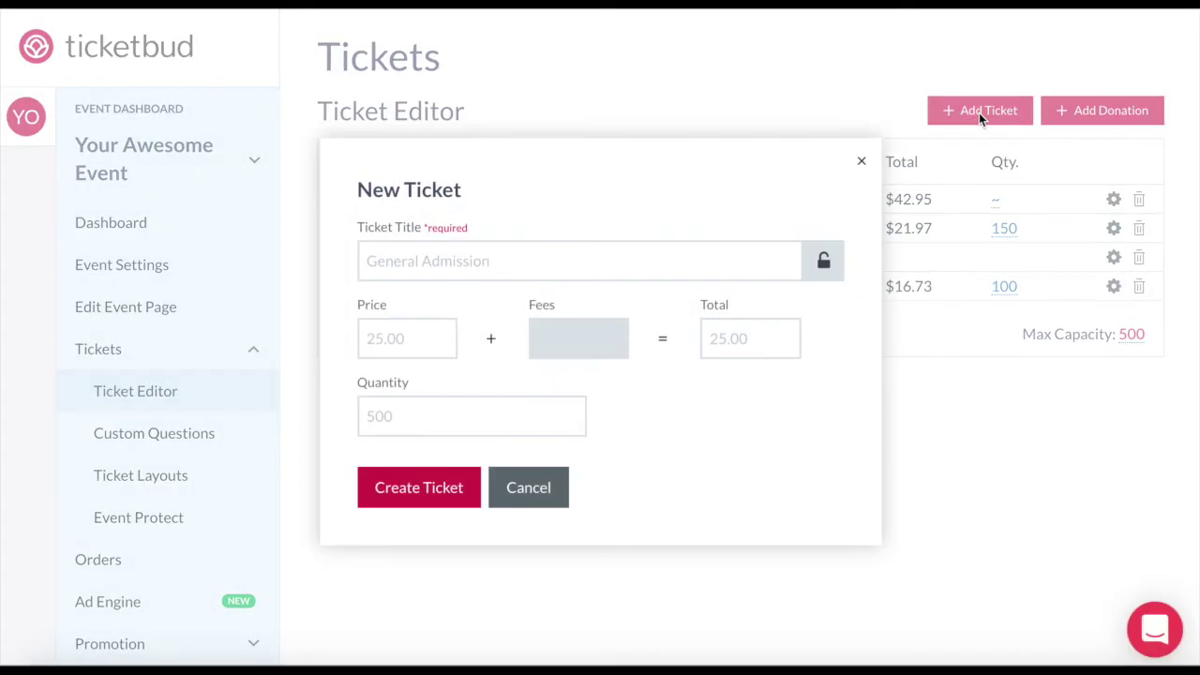
type("Sponsor Ticket")
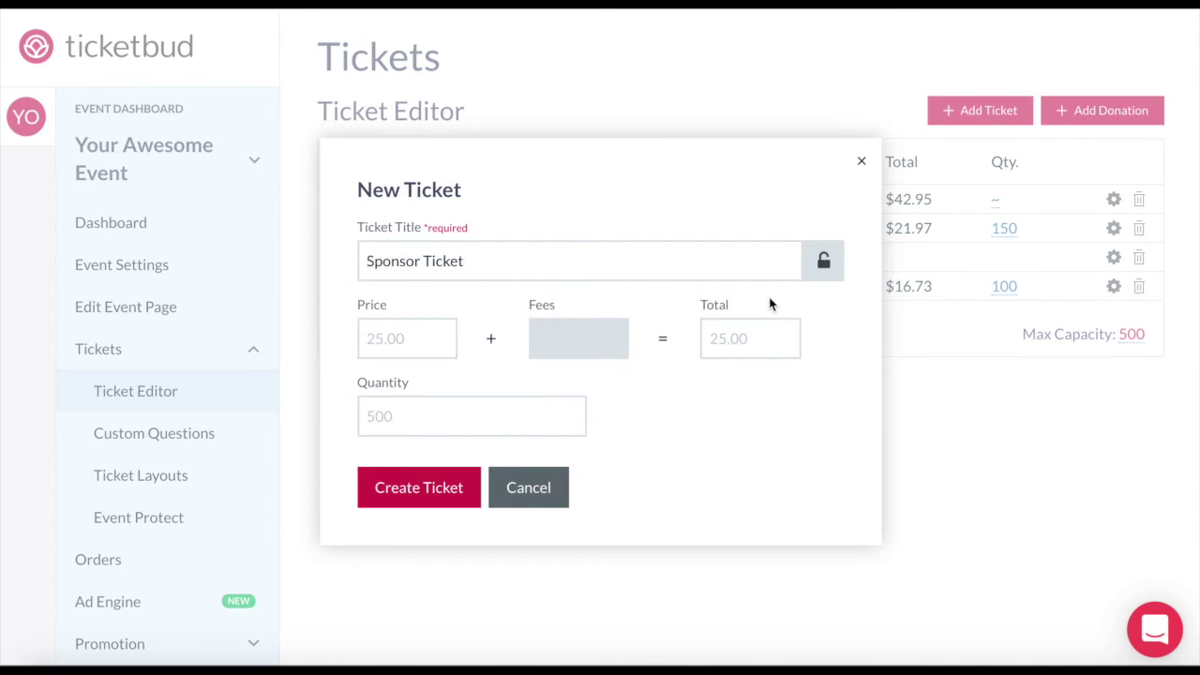
left_click(825, 265)
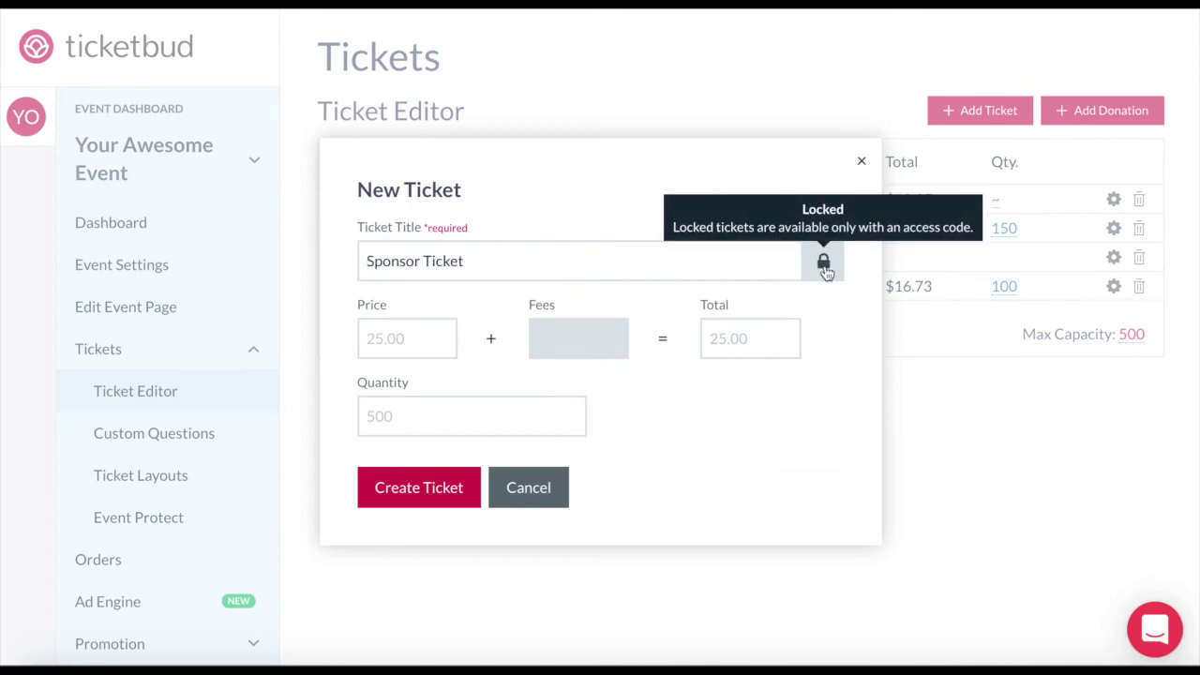
left_click(419, 484)
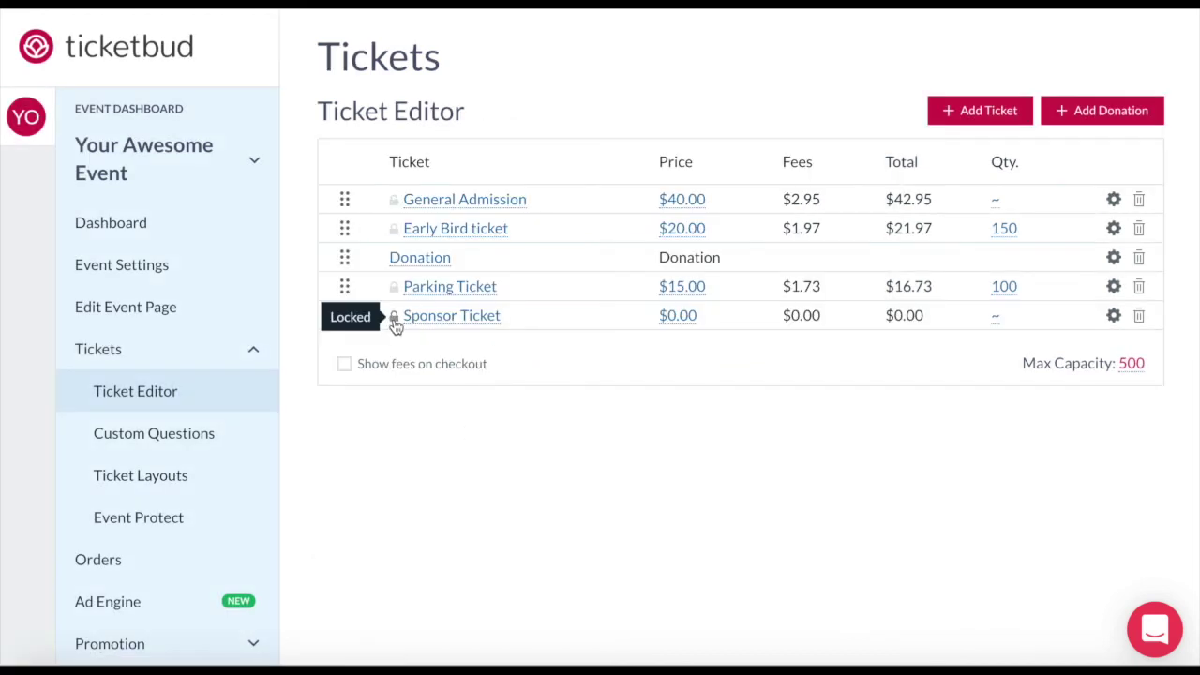
scroll(489, 493, "down", 2)
Go through Promotion Codes and Orders to the Comp Tickets form, then expand Tickets in the sidebar.
left_click(195, 459)
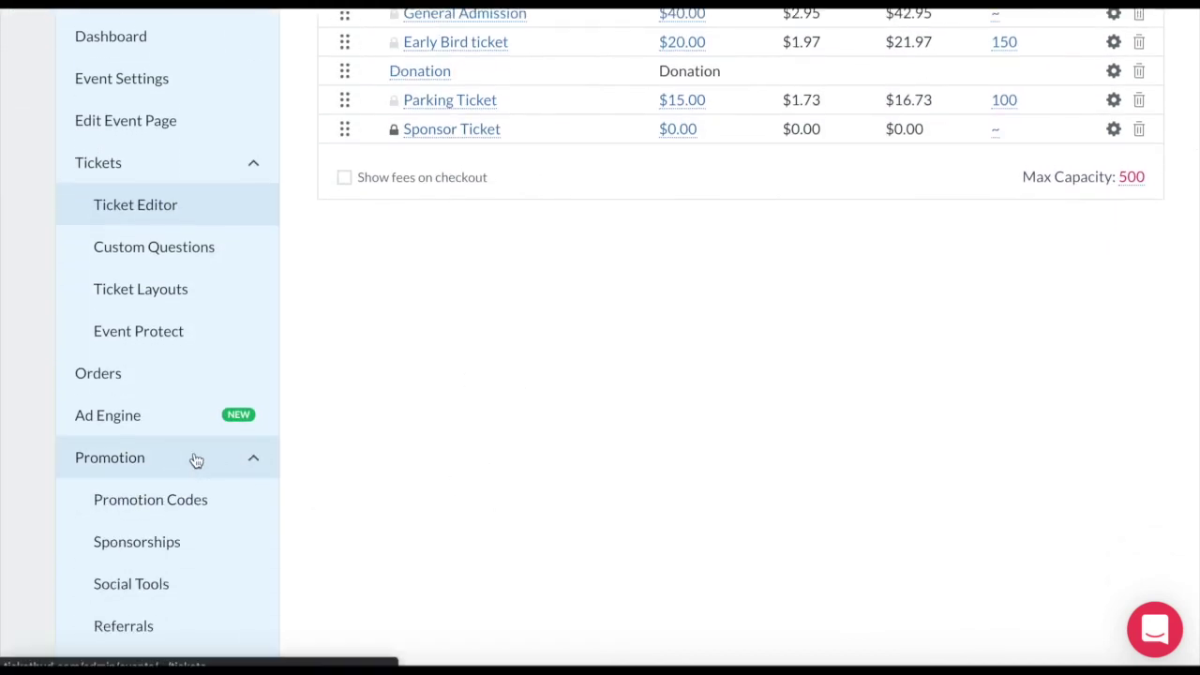
left_click(196, 499)
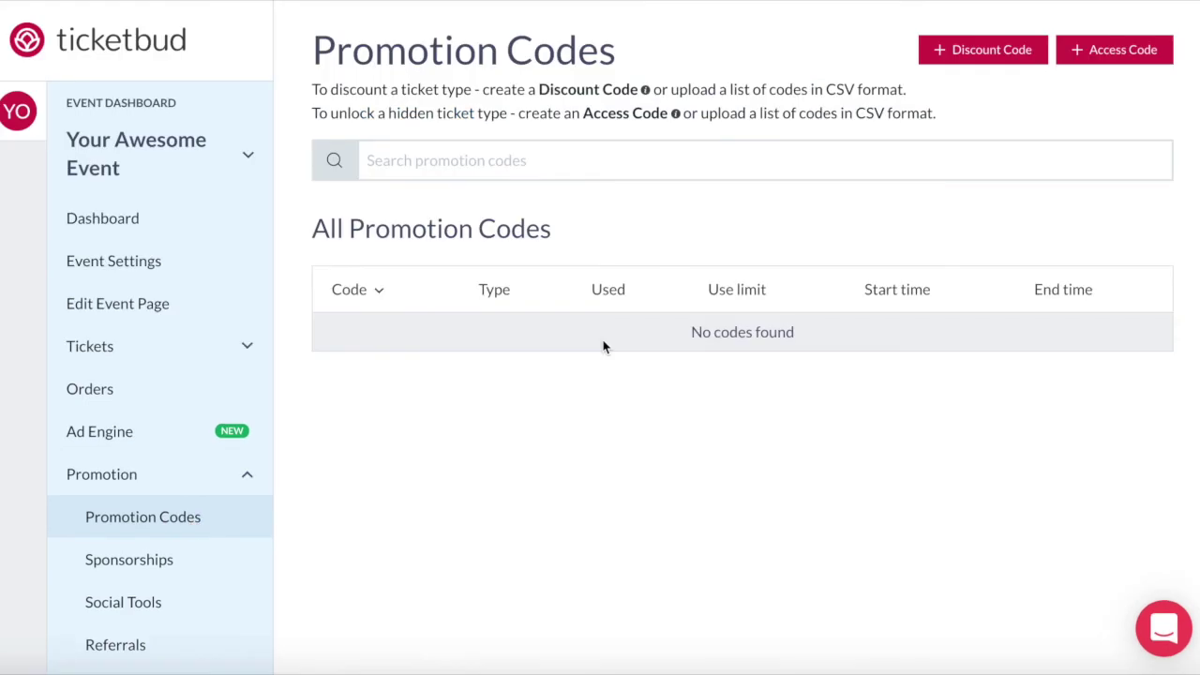
left_click(98, 394)
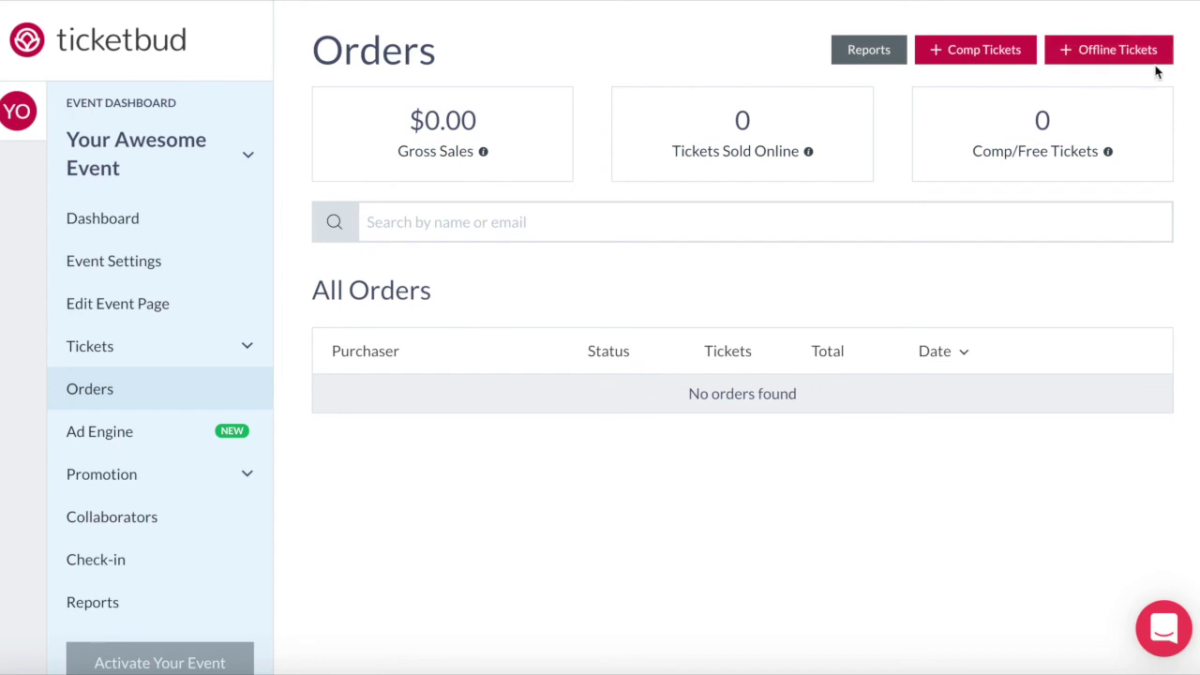
left_click(987, 50)
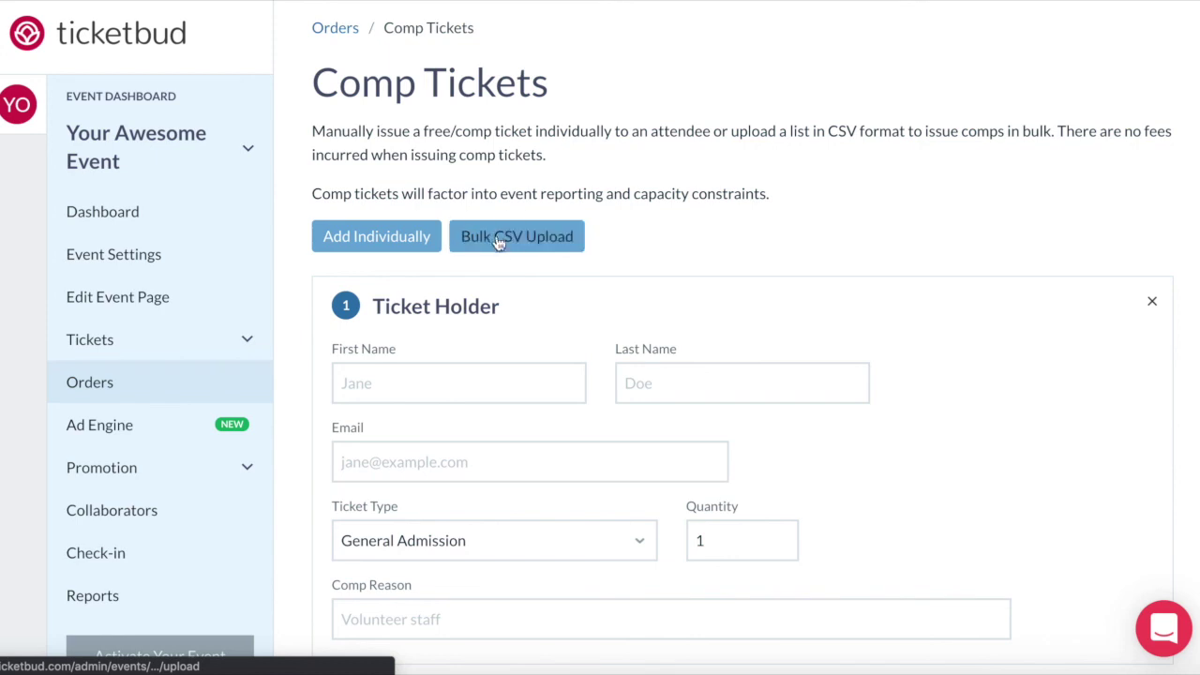
scroll(633, 339, "down", 4)
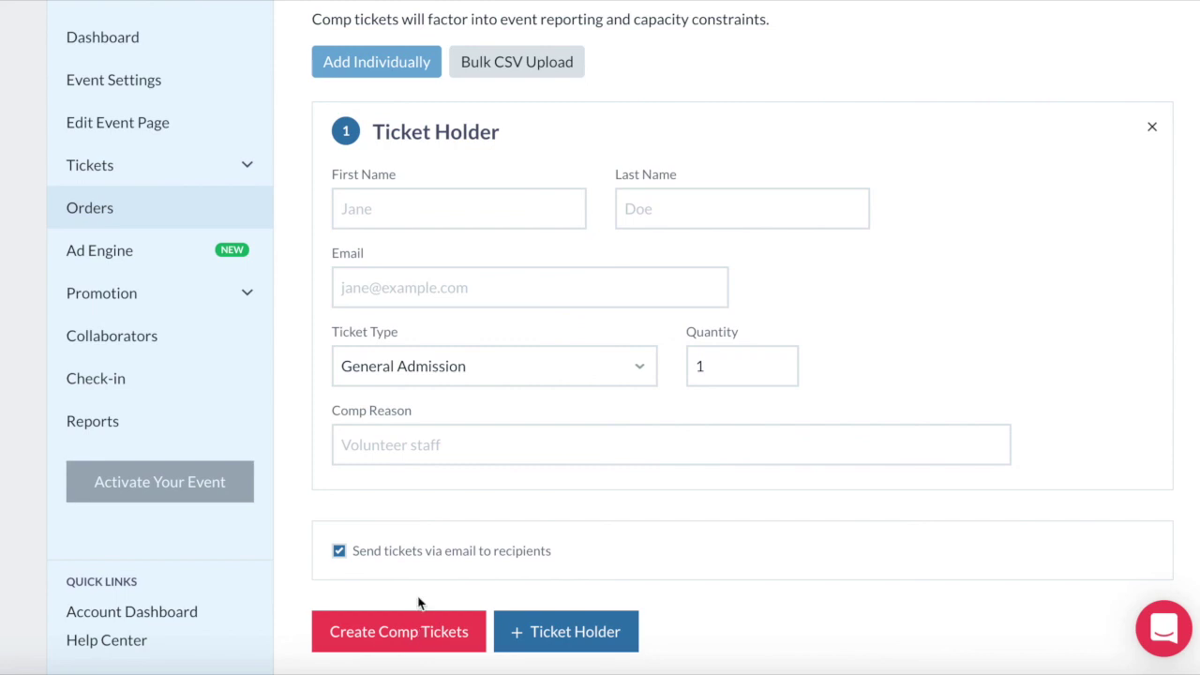
scroll(397, 452, "up", 2)
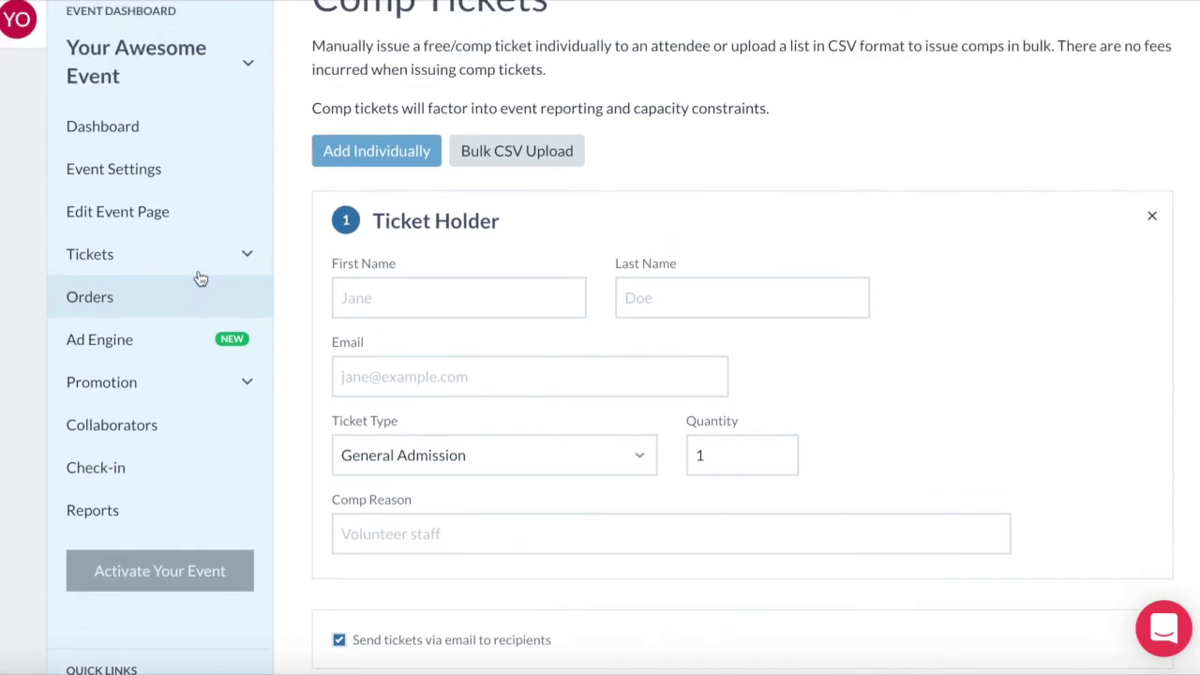
left_click(246, 257)
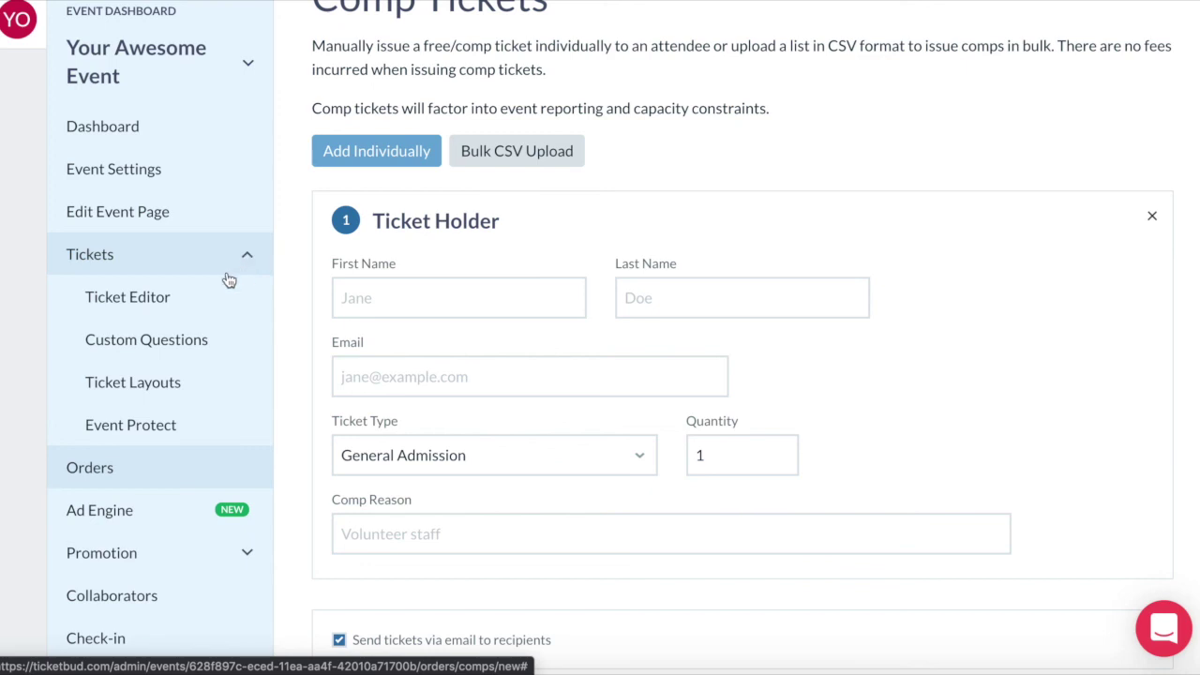
Add a required Text custom question: 'Do you have any dietary requirements?'.
left_click(214, 345)
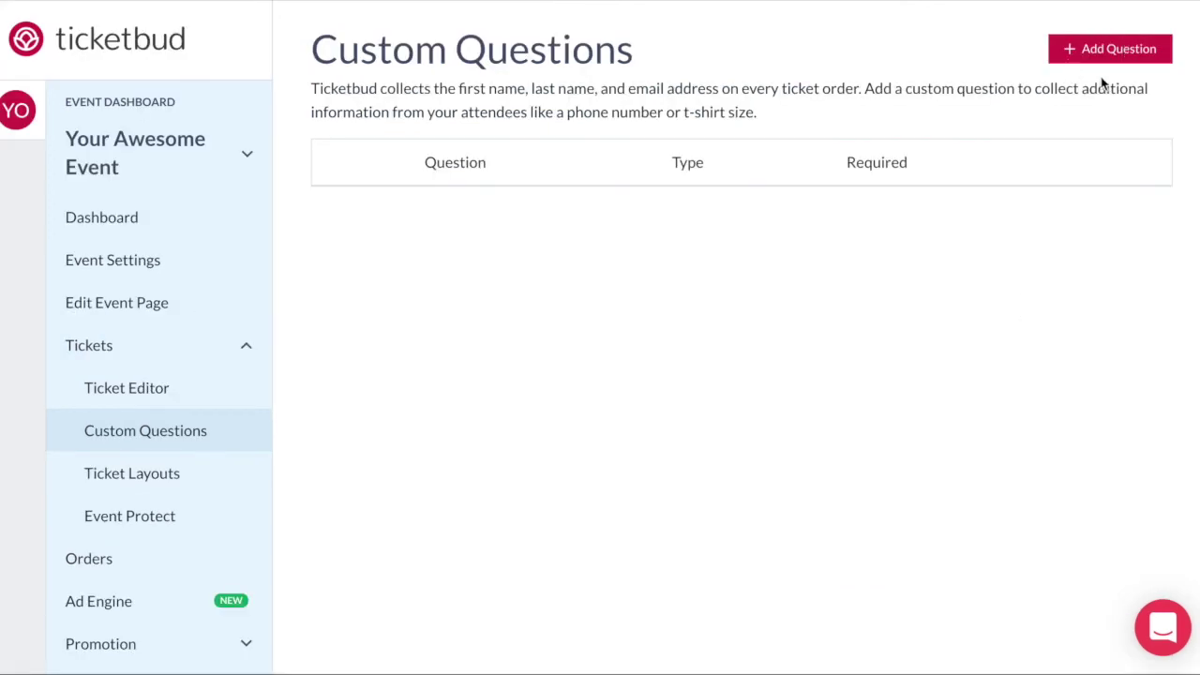
left_click(1104, 47)
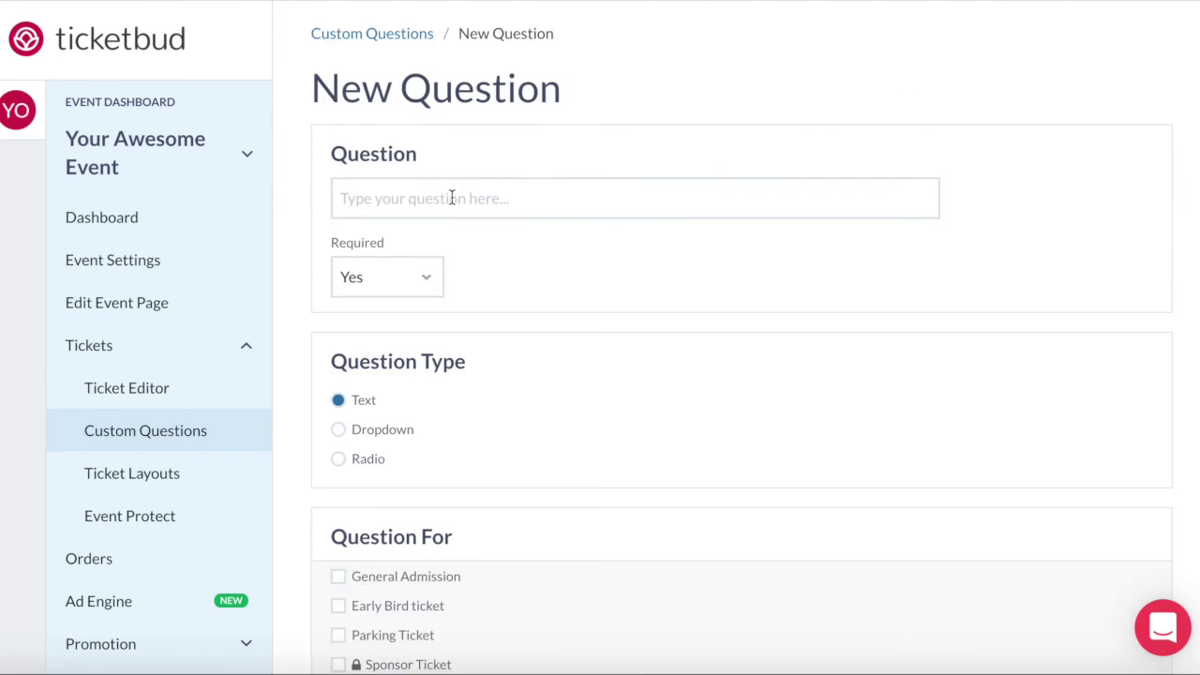
left_click(451, 198)
type("Do you have any dietary requirements?")
left_click(423, 276)
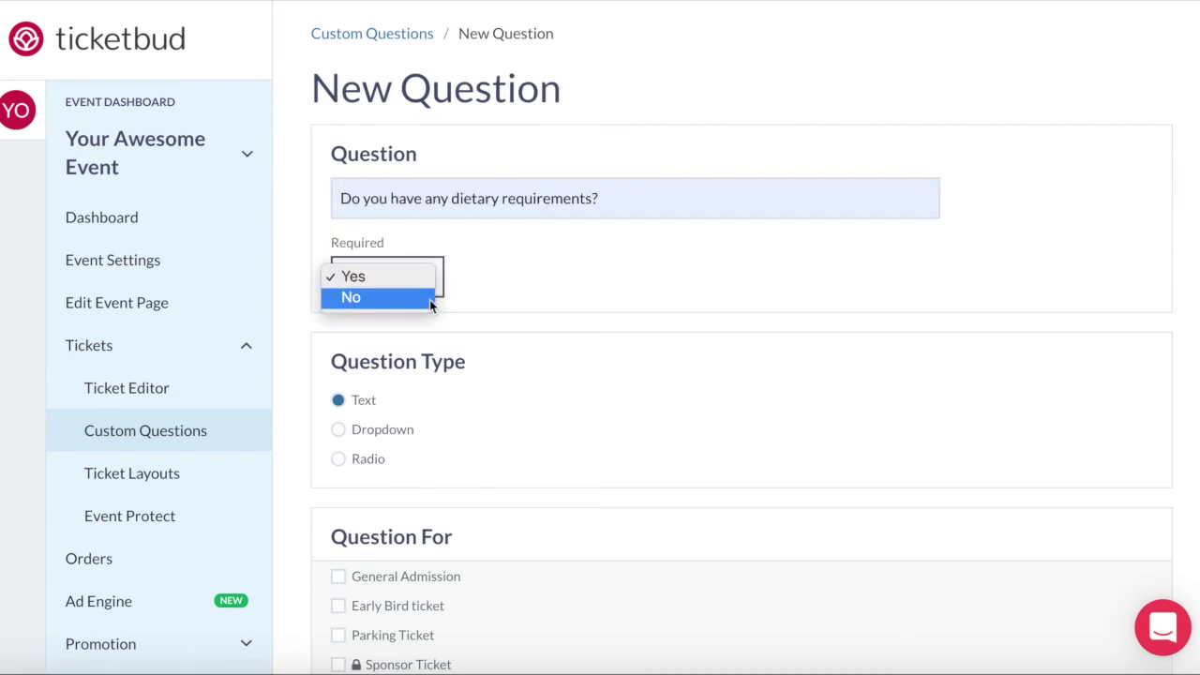
left_click(514, 298)
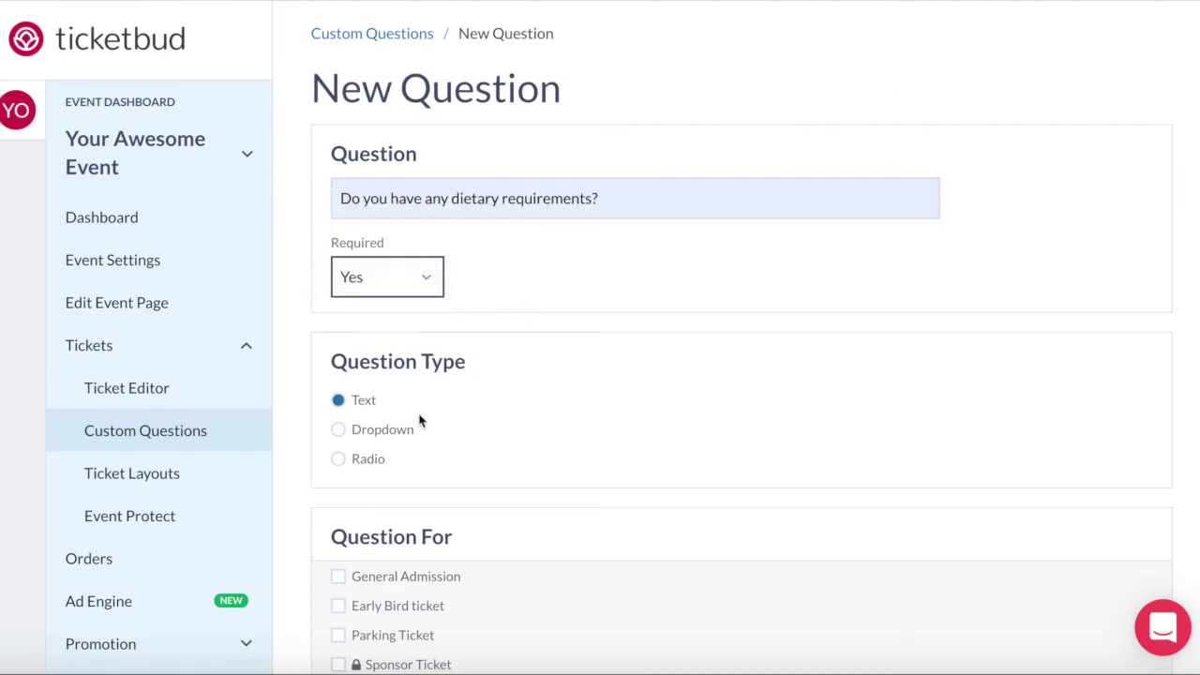
left_click(338, 429)
left_click(340, 459)
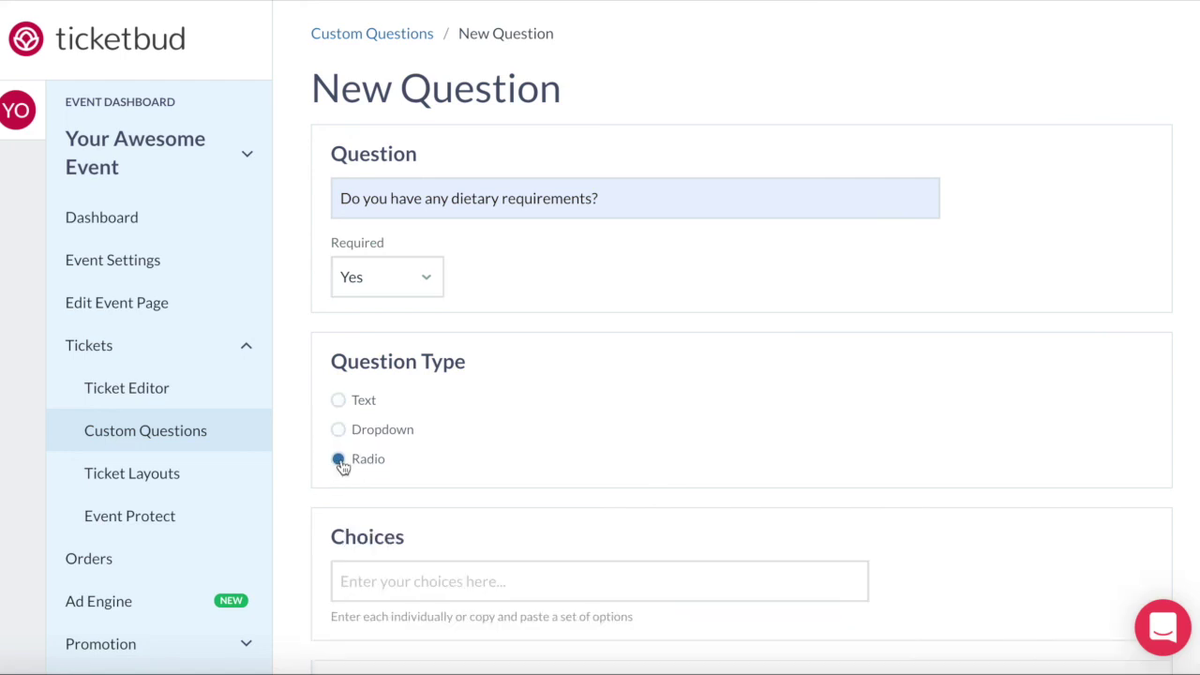
left_click(338, 401)
Apply the question to all tickets except Parking, create it, and go to Ticket Layouts.
scroll(460, 422, "down", 3)
left_click(338, 402)
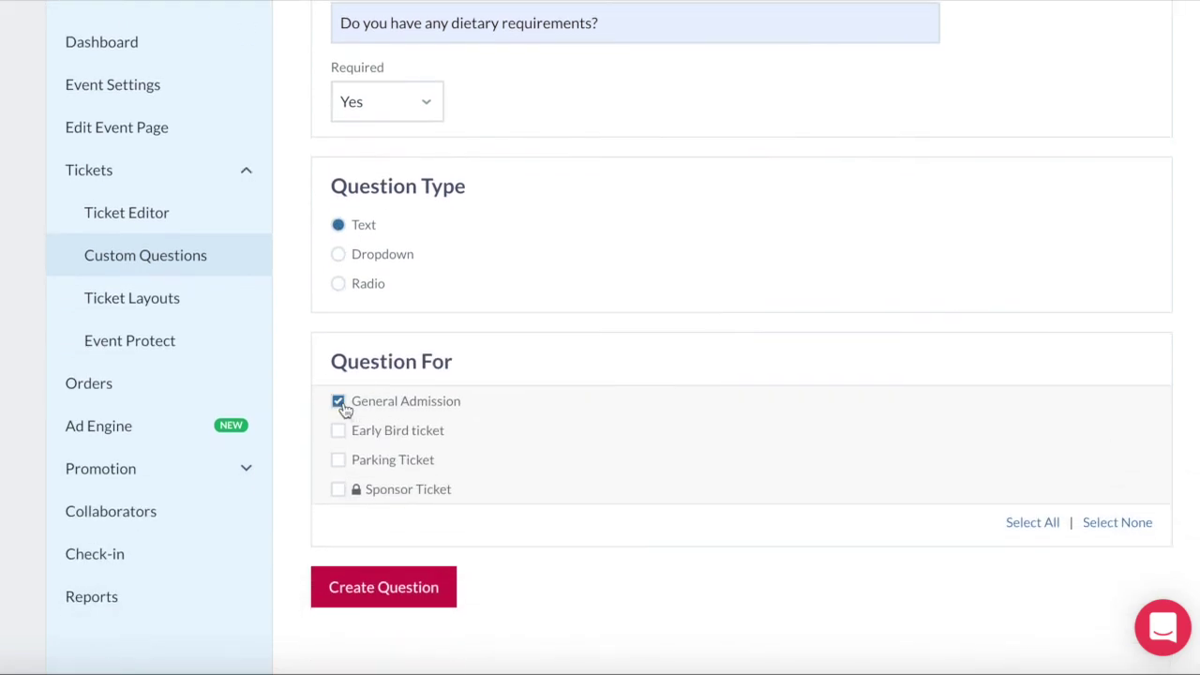
left_click(338, 430)
left_click(1013, 525)
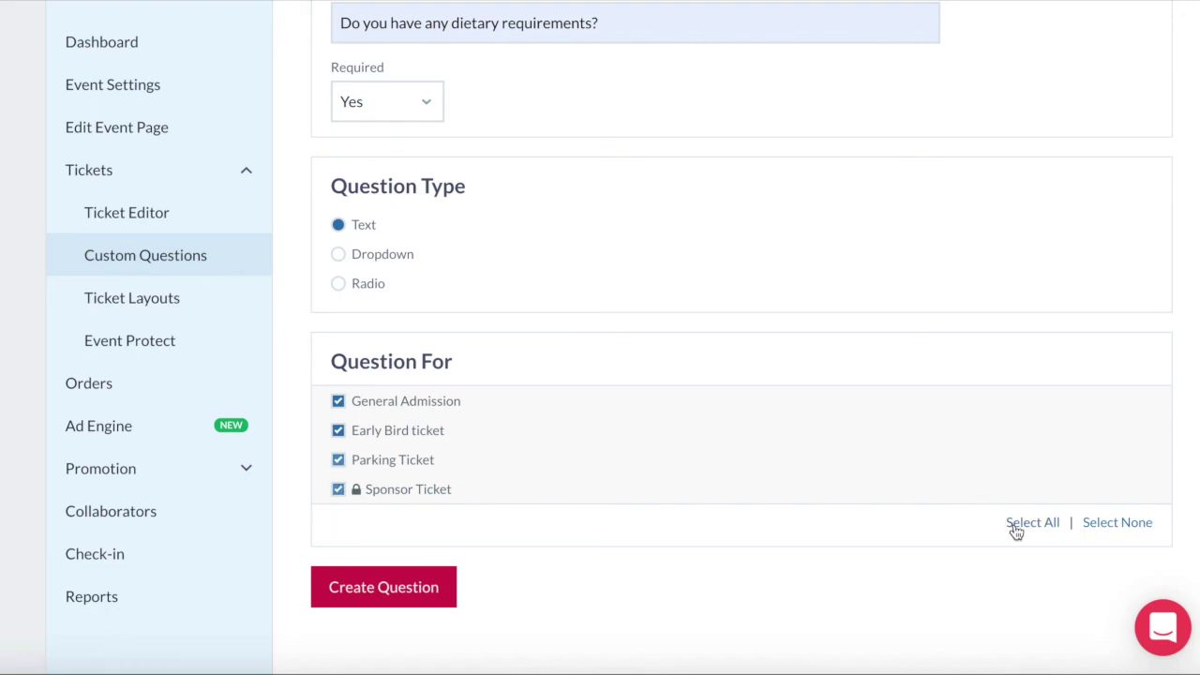
left_click(337, 460)
left_click(386, 585)
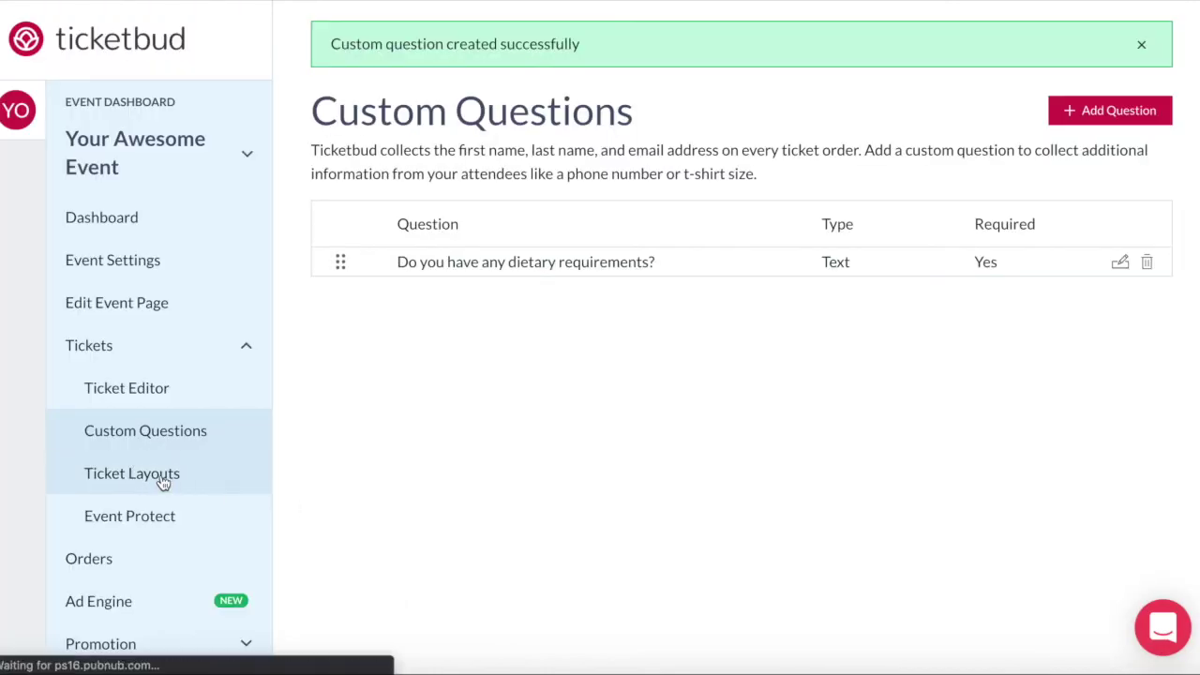
left_click(131, 473)
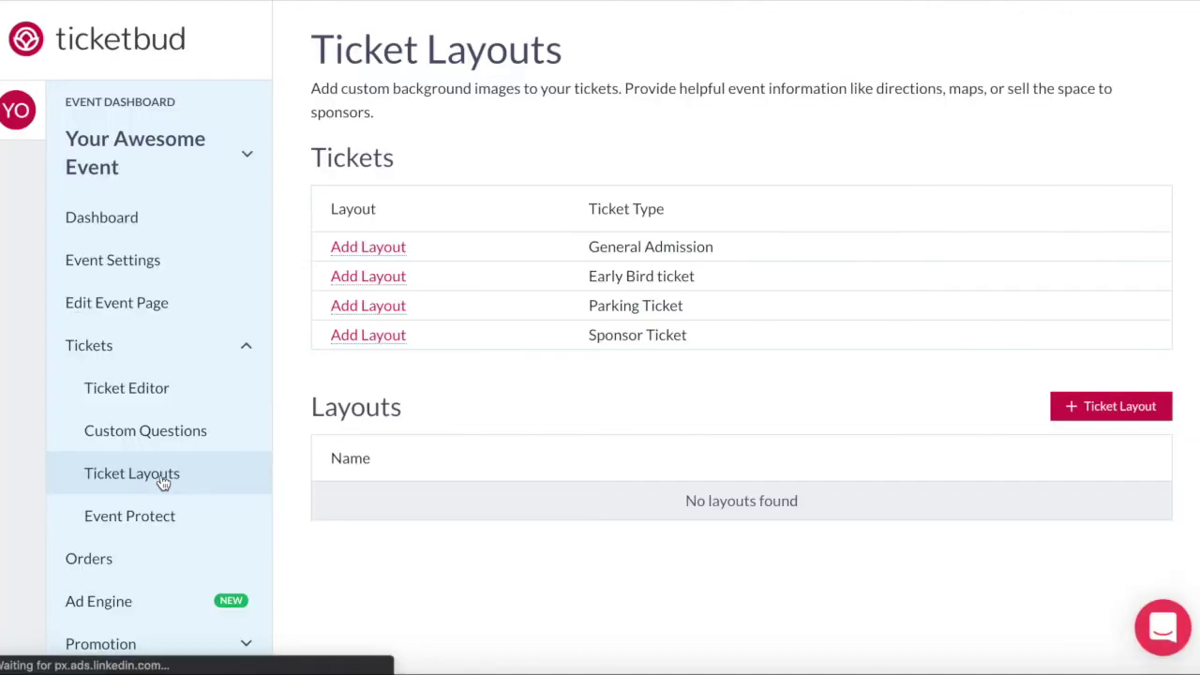